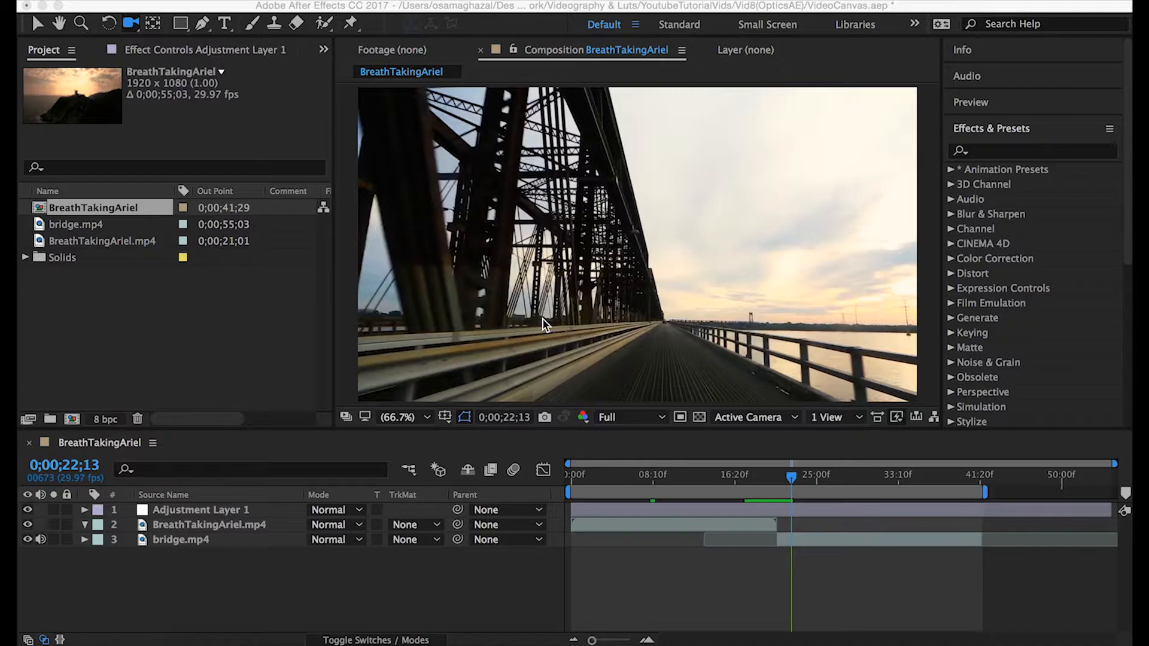
- Show the effect controls of Adjustment Layer 1 and search the effects for "optics"
left_click(722, 477)
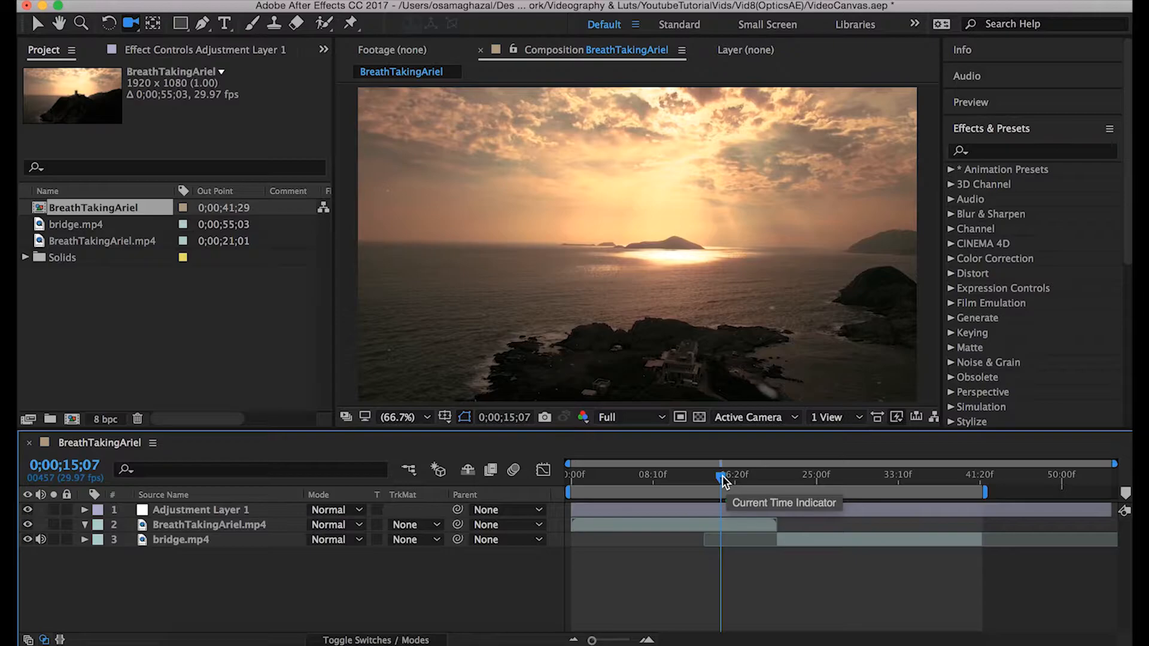
left_click(190, 52)
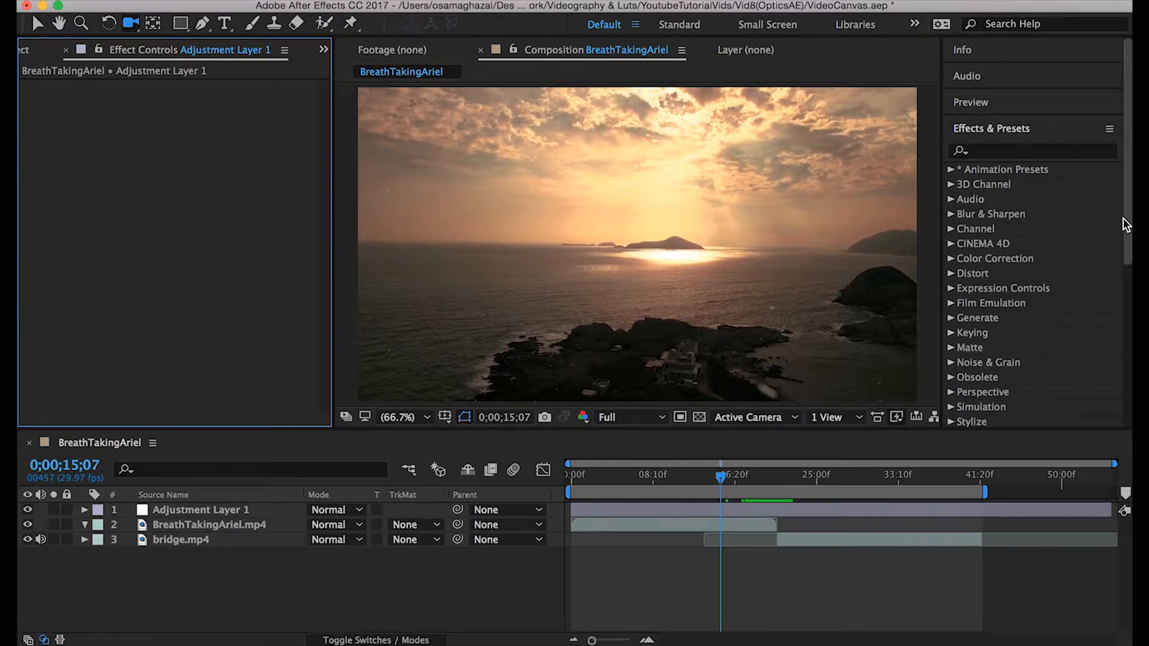
left_click(1035, 156)
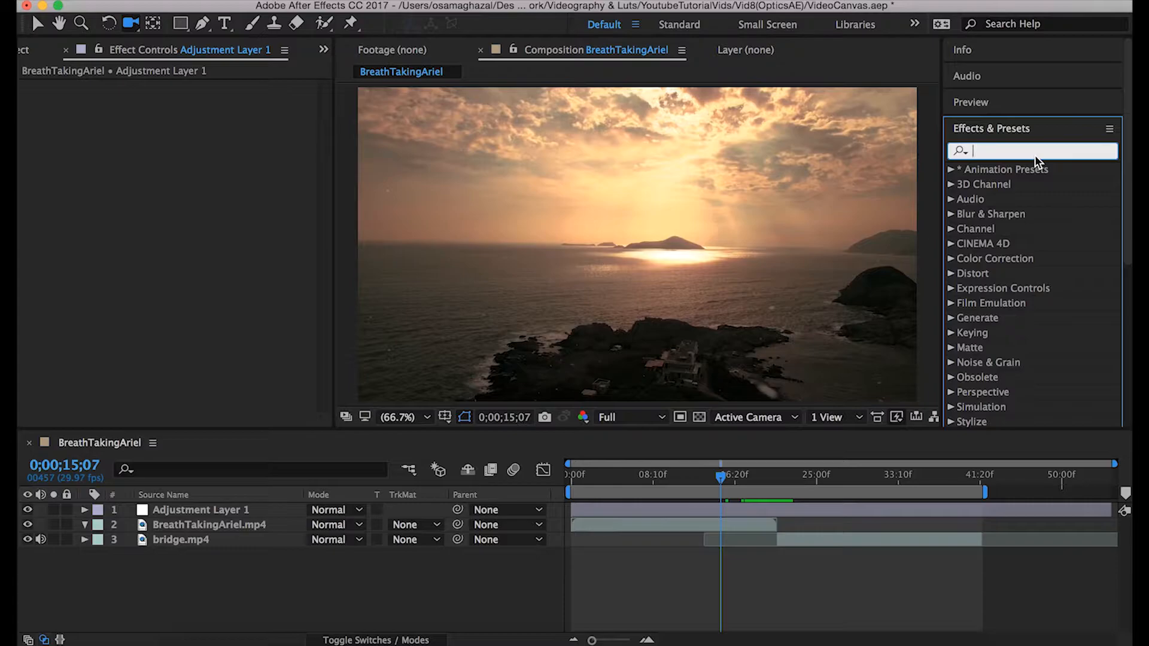
type("optics")
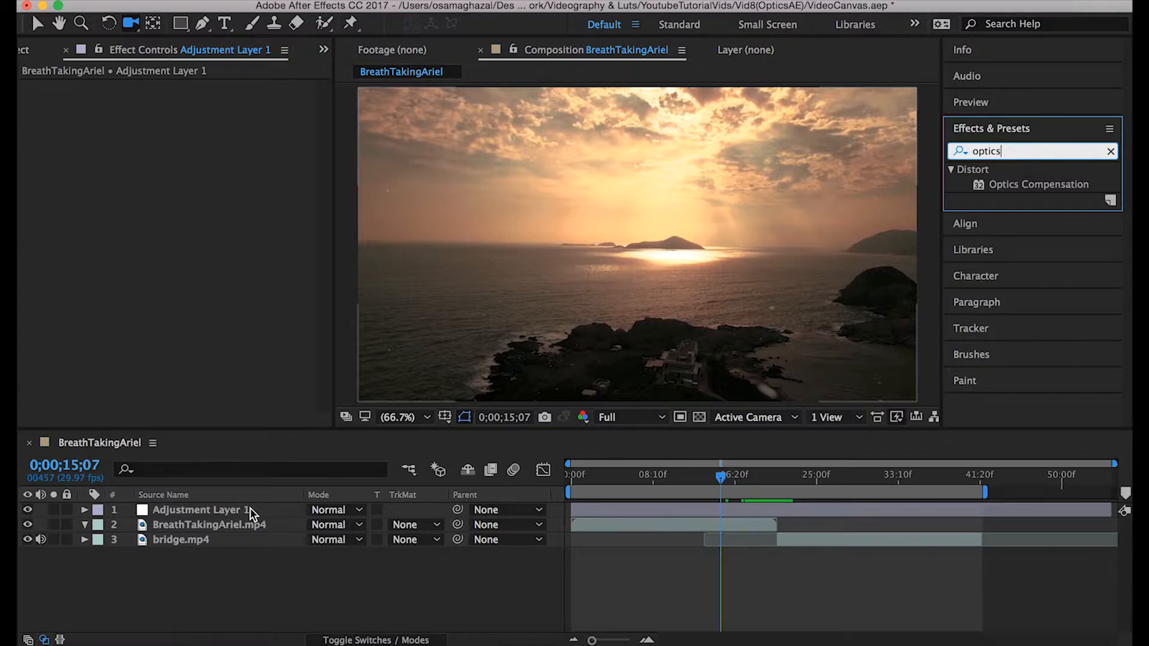
right_click(284, 609)
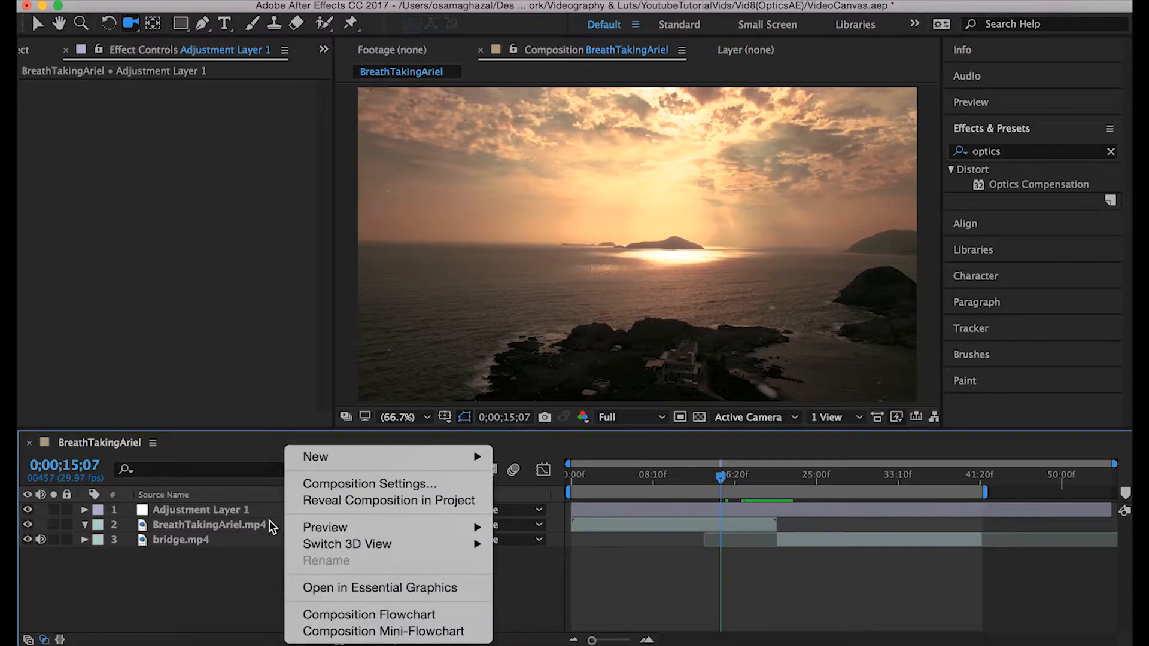
mouse_move(308, 455)
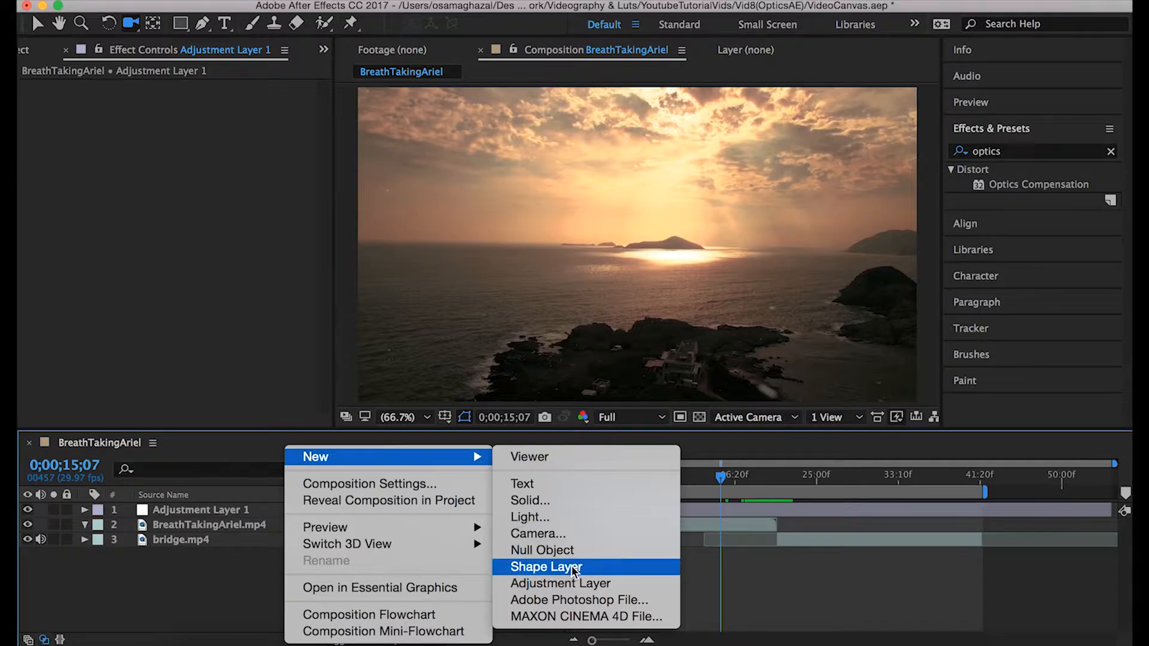
left_click(84, 588)
- Apply Optics Compensation to Adjustment Layer 1 and move the current time to the end of the first clip, 0;00;20;28
left_click_drag(1031, 184, 765, 510)
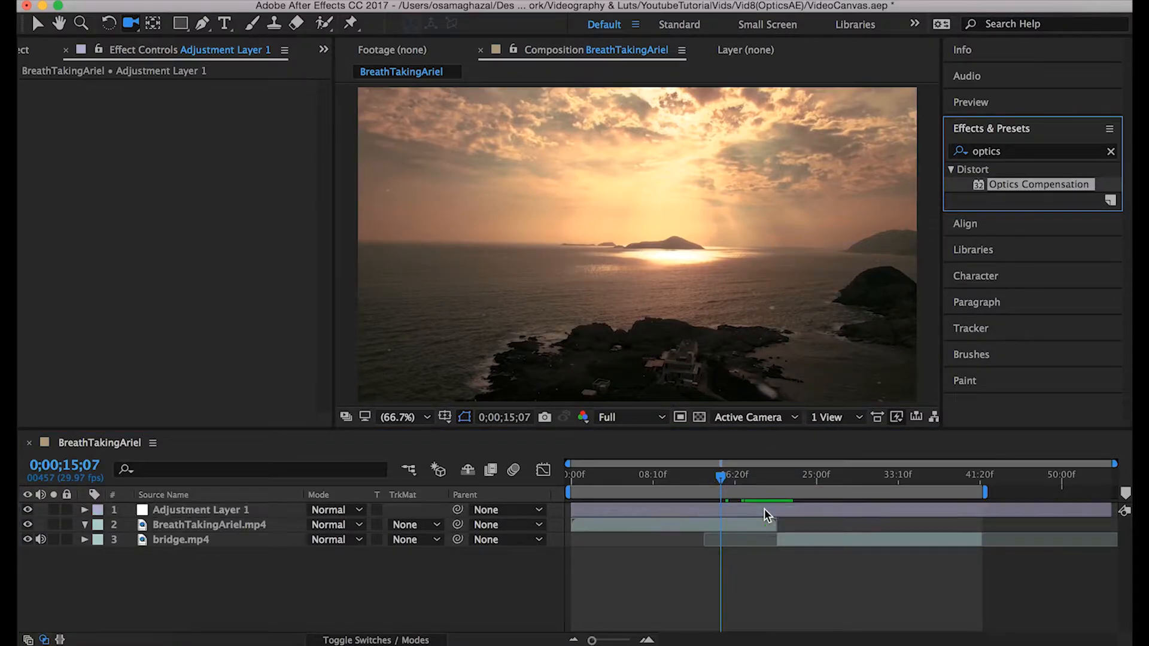
left_click_drag(776, 471, 778, 476)
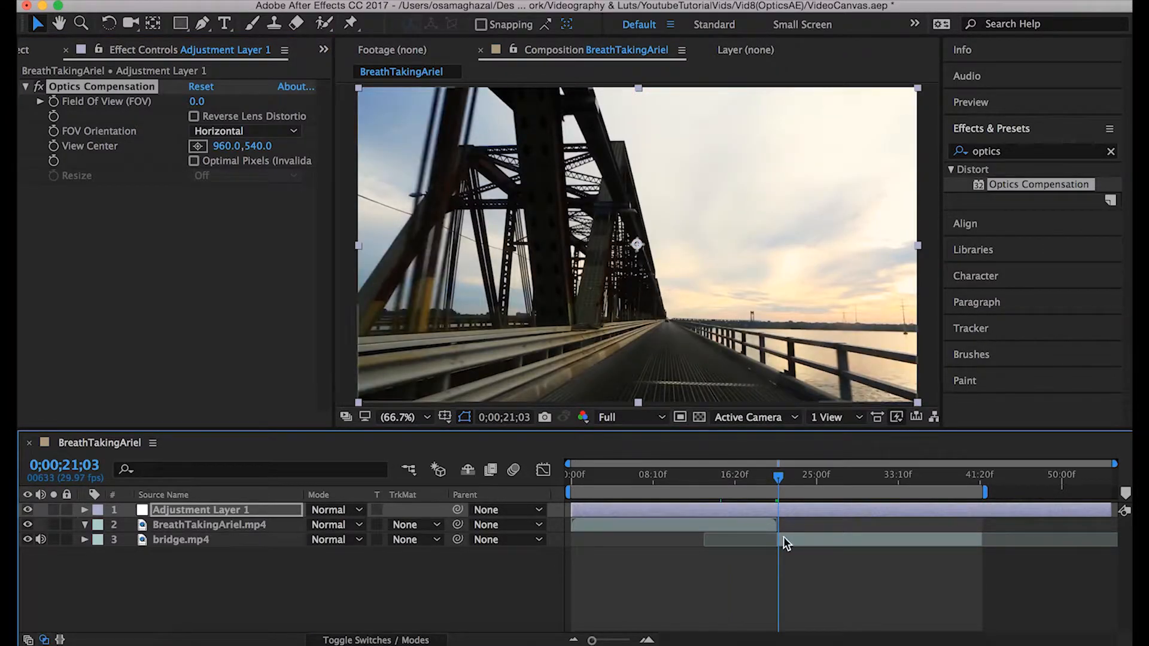
left_click_drag(781, 477, 778, 477)
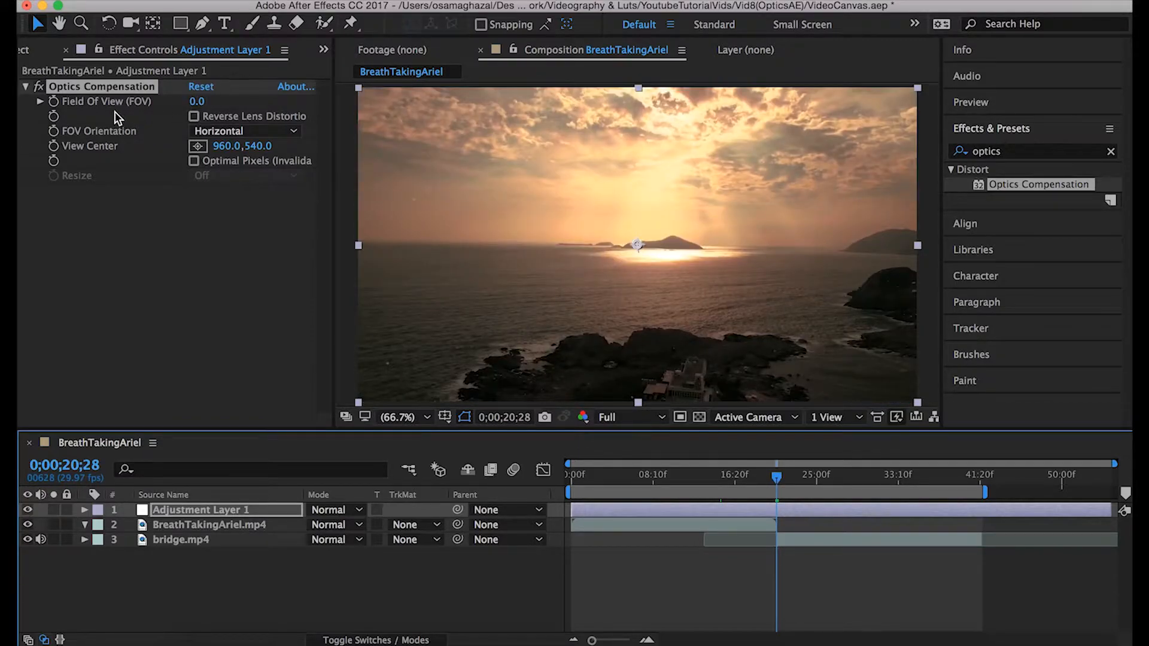
- Set the Optics Compensation Field Of View to 150 and enable Reverse Lens Distortion and Optimal Pixels
left_click(197, 102)
type("15")
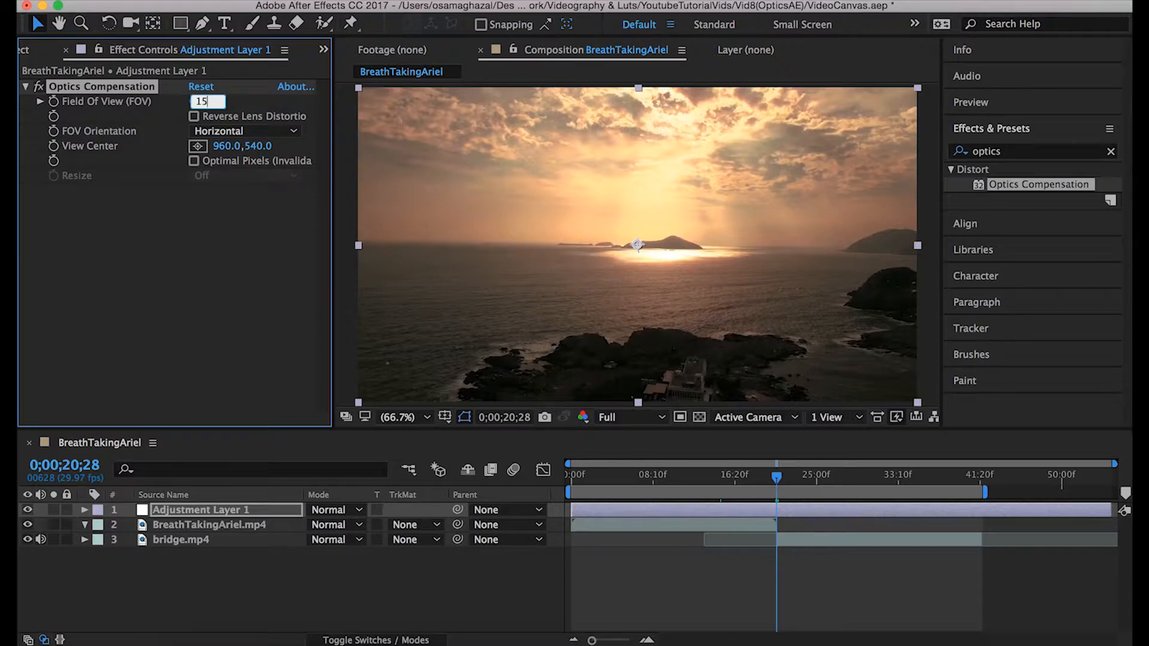
type("0")
key("Return")
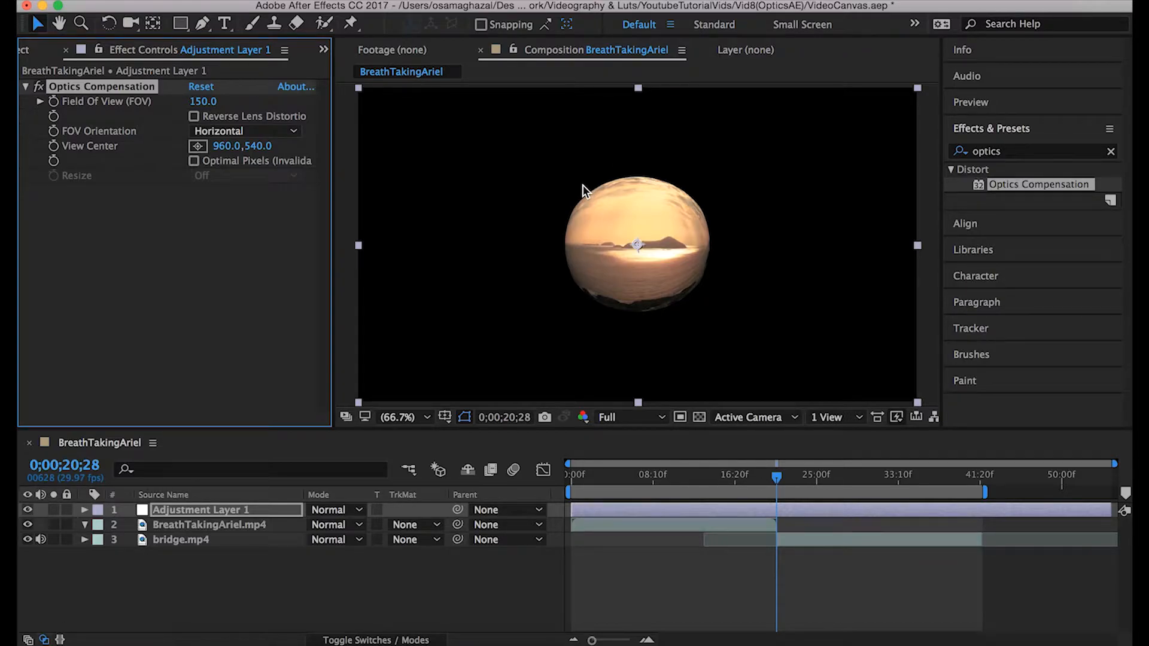
left_click(193, 118)
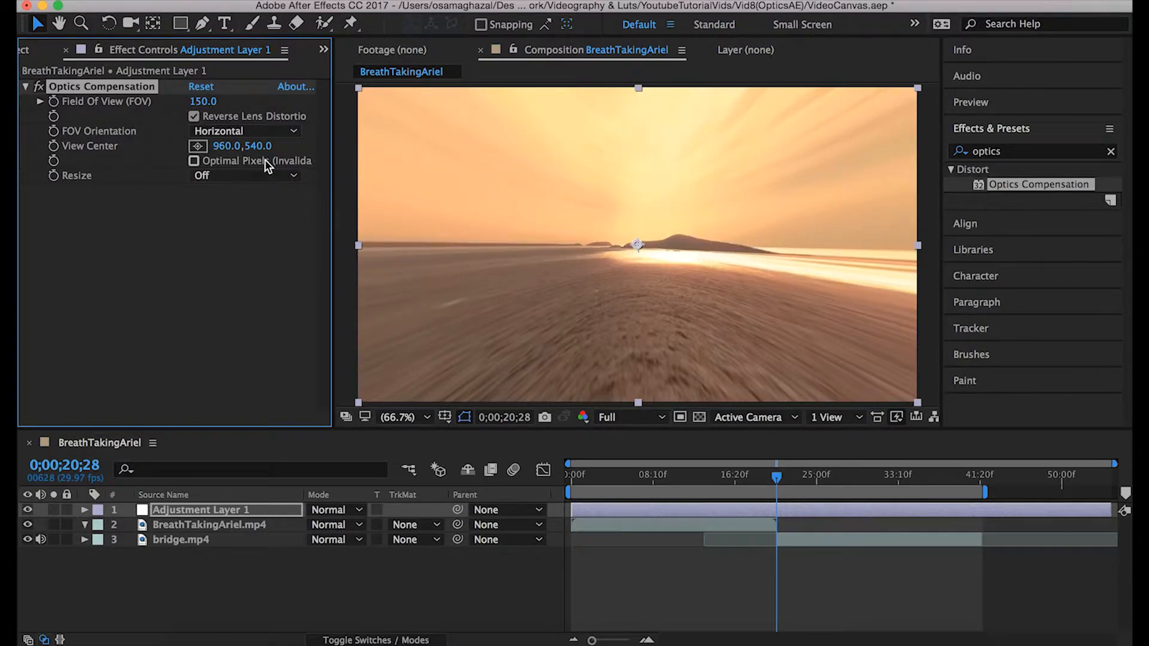
left_click(102, 173)
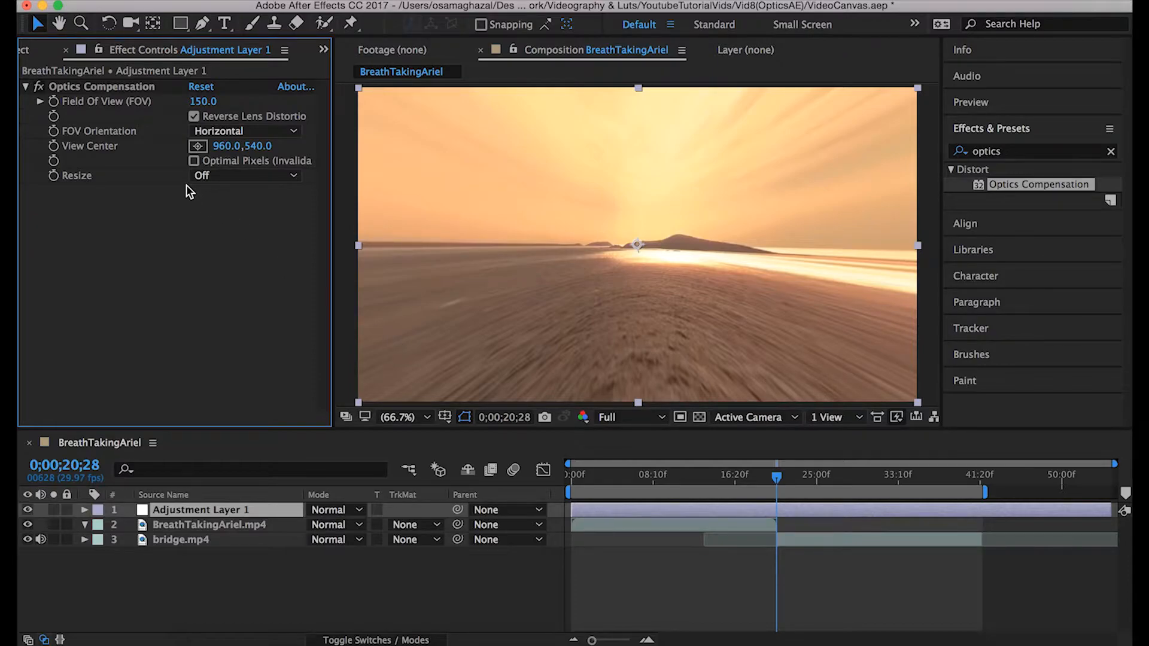
left_click(195, 162)
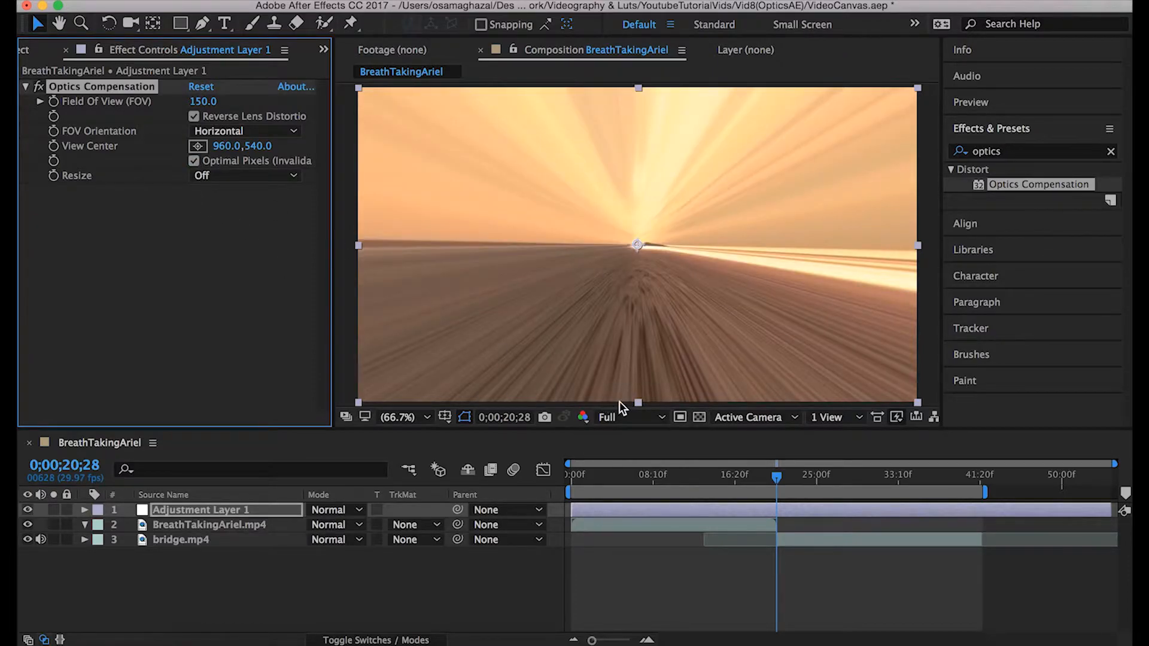
- Start keyframing Field Of View at the cut between the clips and set it to 0 at 0;00;18;26
left_click(53, 101)
mouse_move(774, 474)
left_mouse_down()
mouse_move(751, 474)
mouse_move(777, 477)
left_mouse_up()
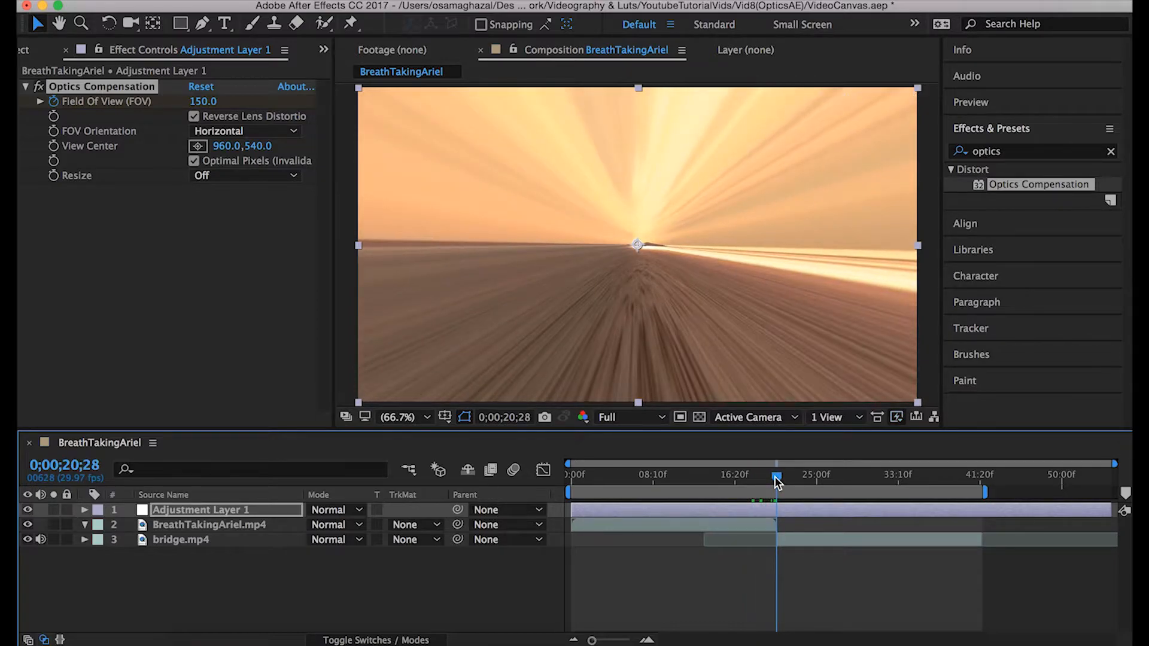
left_click(210, 103)
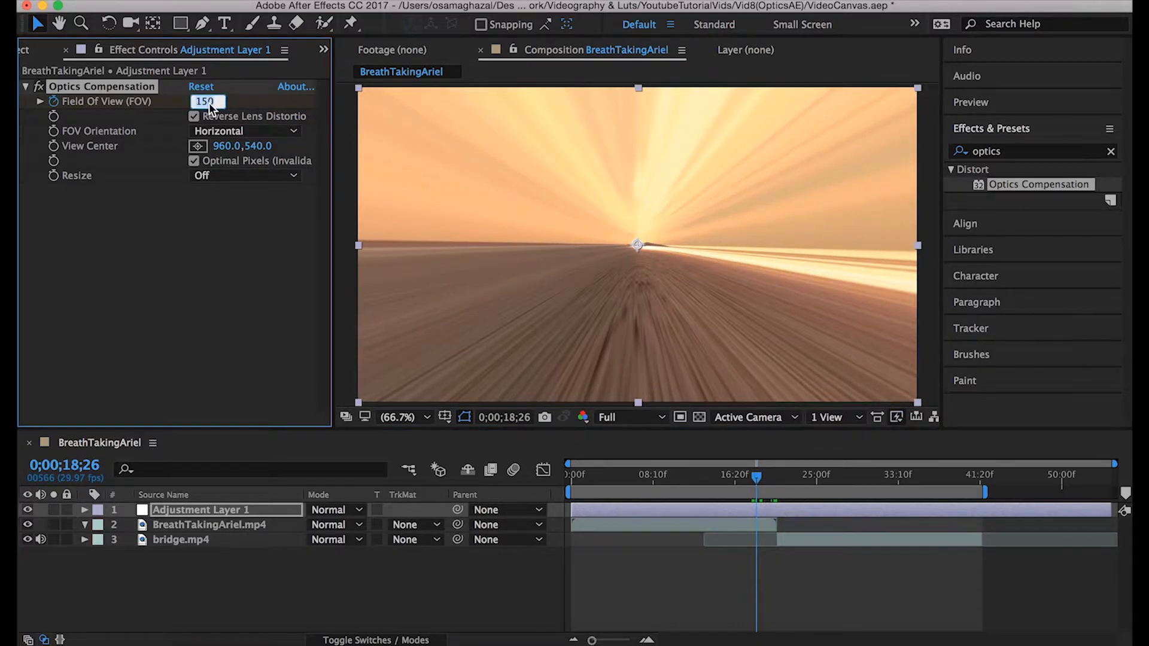
type("0")
key("Return")
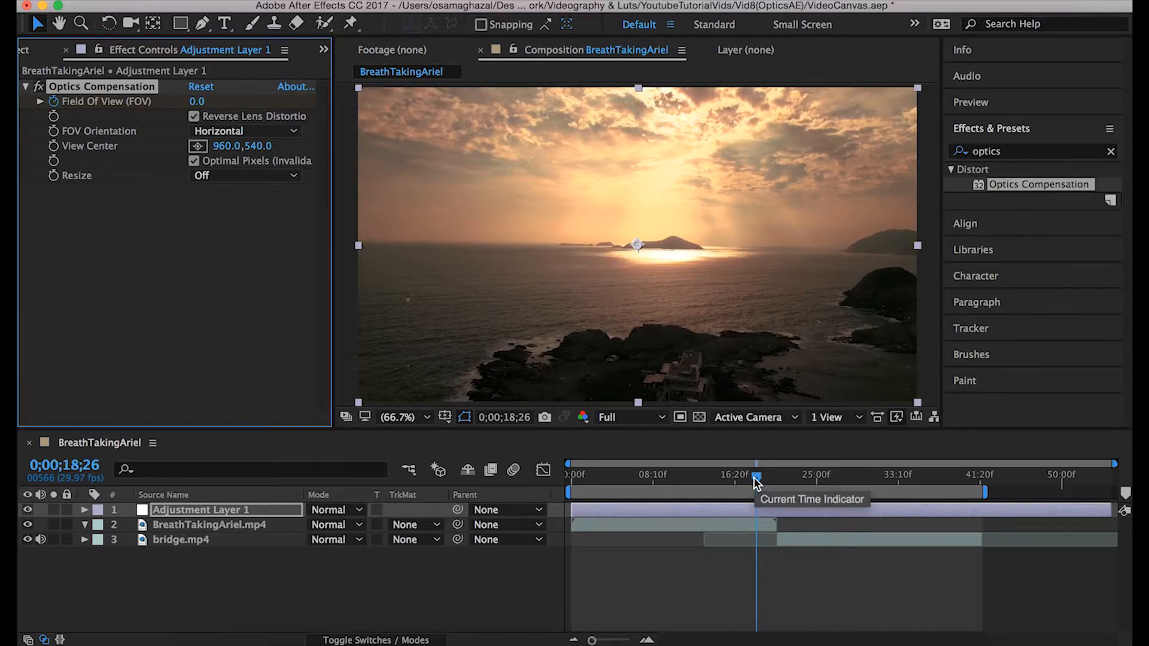
- Set a Field Of View keyframe of 0 after the cut, at 0;00;22;29
left_click_drag(755, 477, 796, 474)
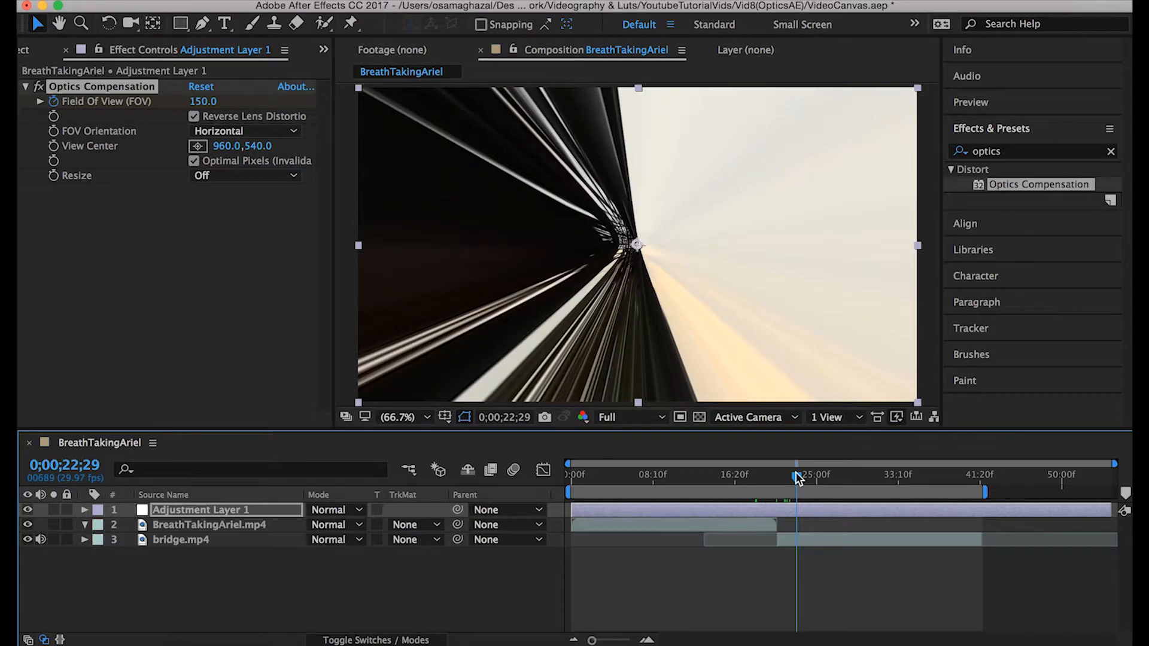
left_click(203, 101)
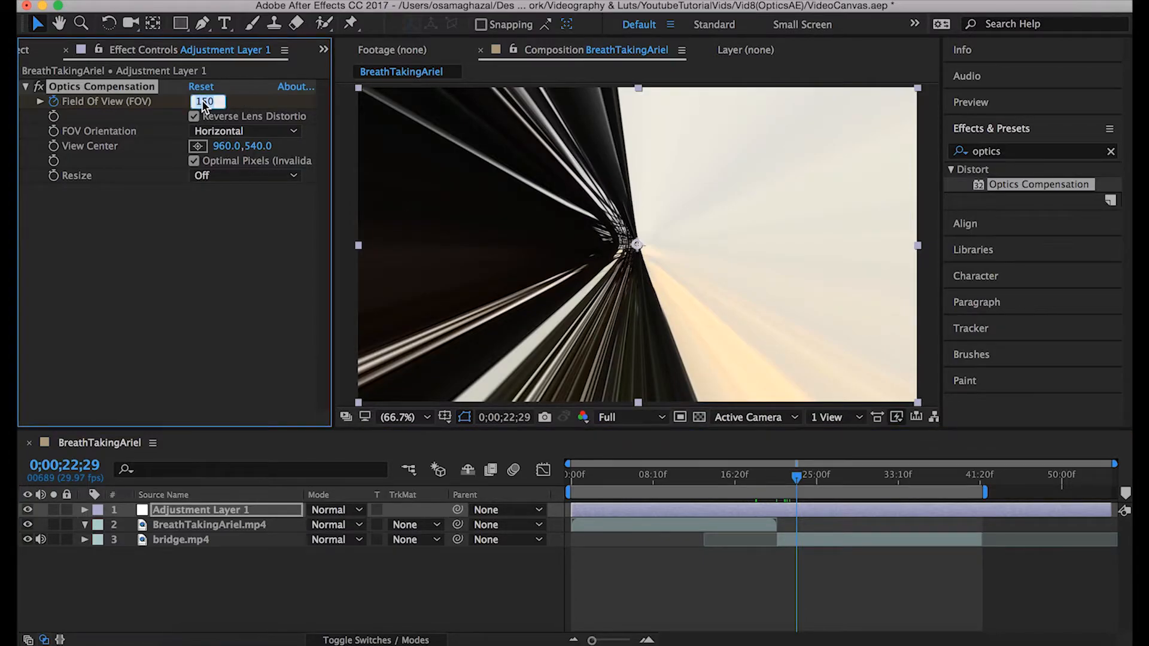
type("0")
key("Return")
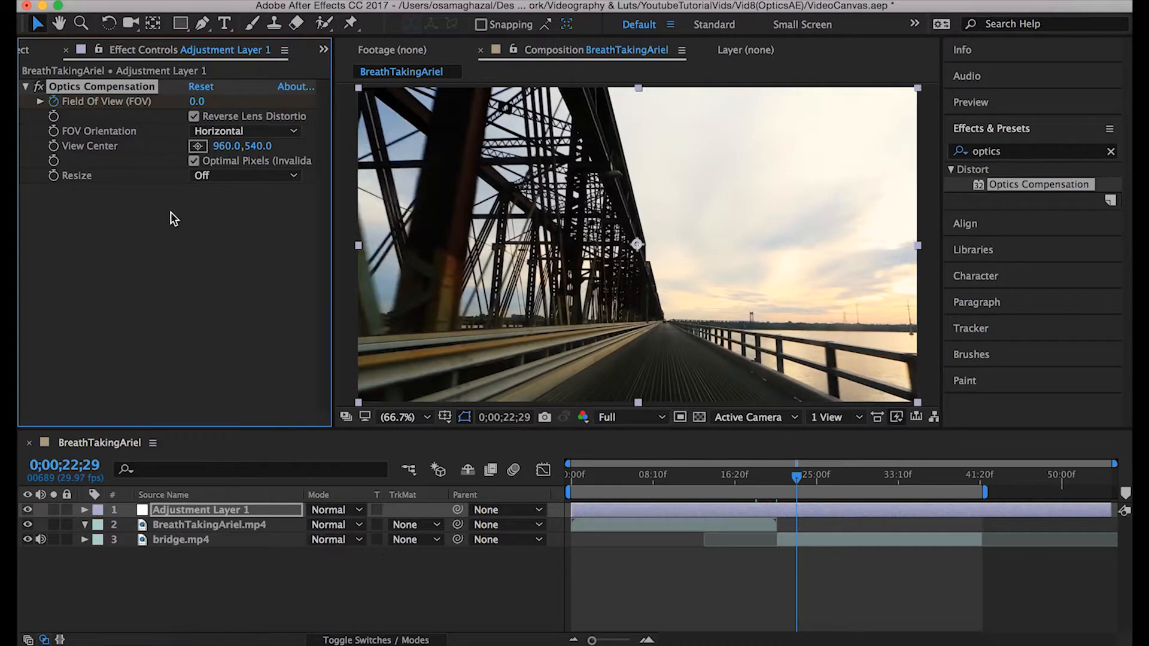
- Add the Motion Tile effect to Adjustment Layer 1 and place it above Optics Compensation
left_click(25, 87)
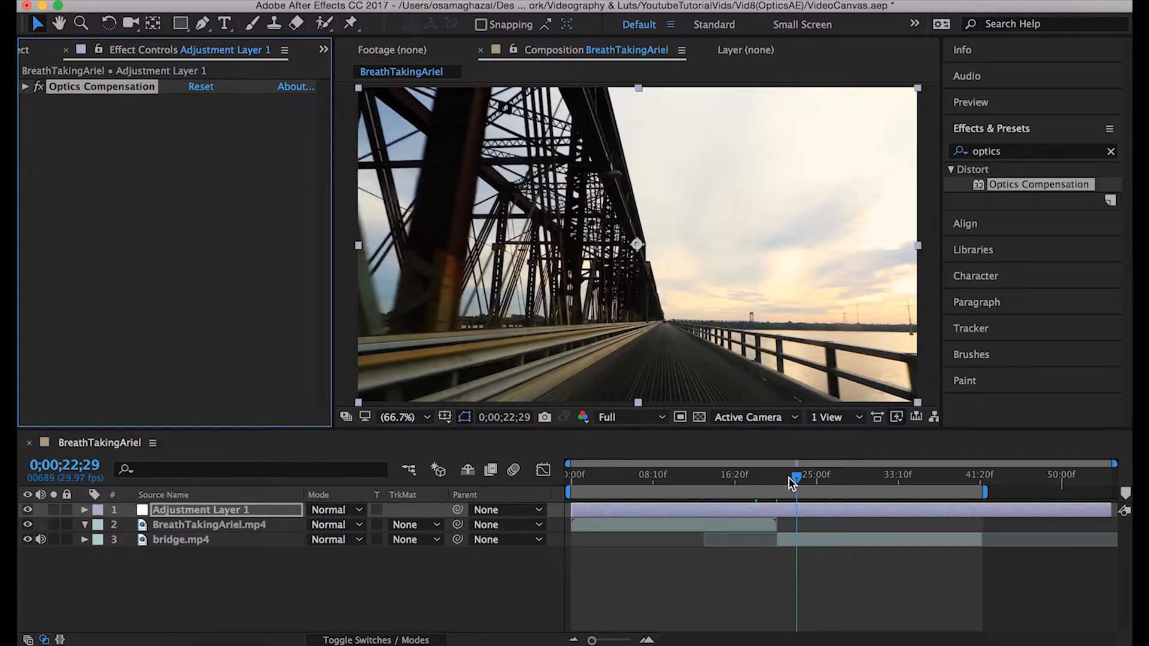
left_click_drag(769, 477, 769, 475)
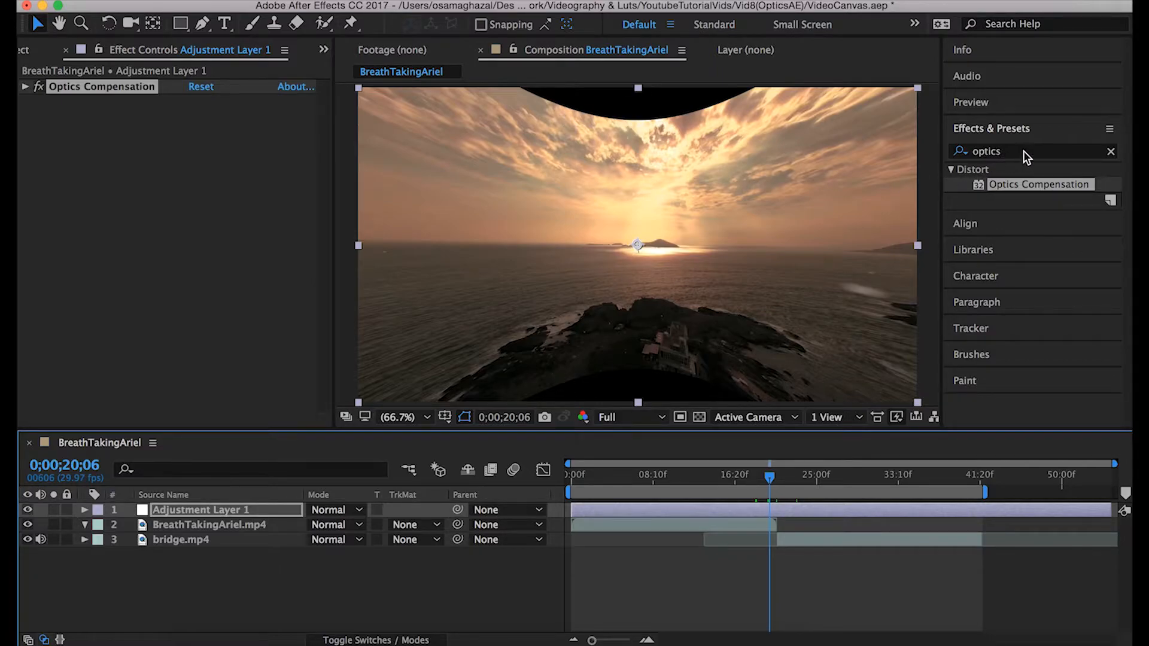
left_click(1111, 151)
left_click(1060, 151)
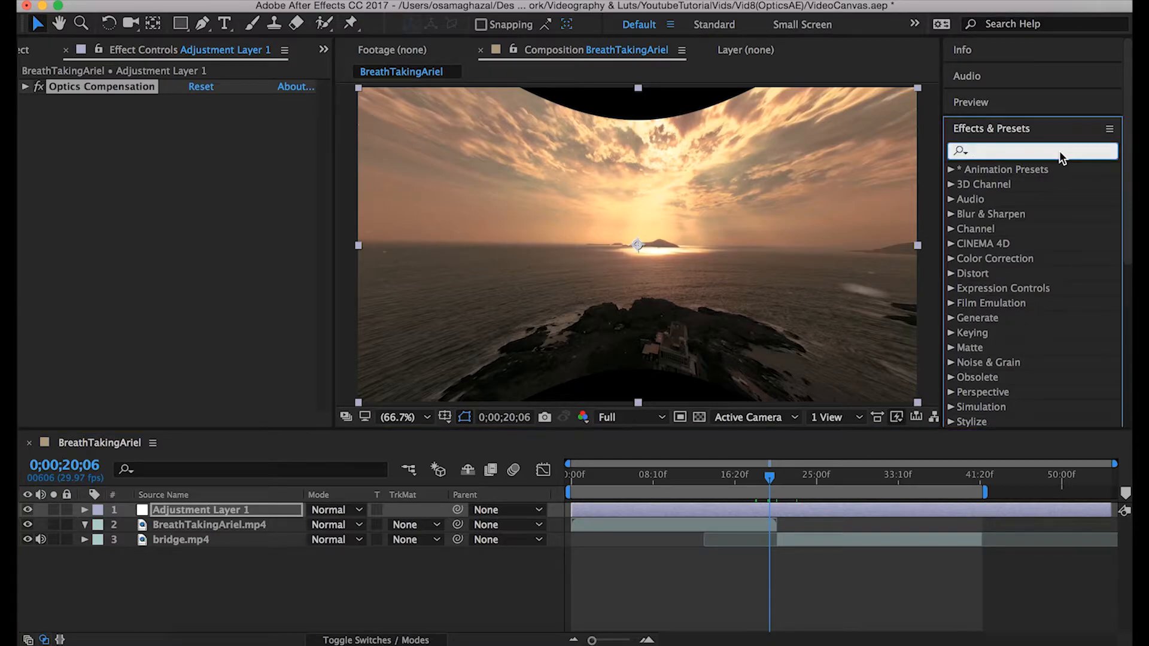
type("motion til")
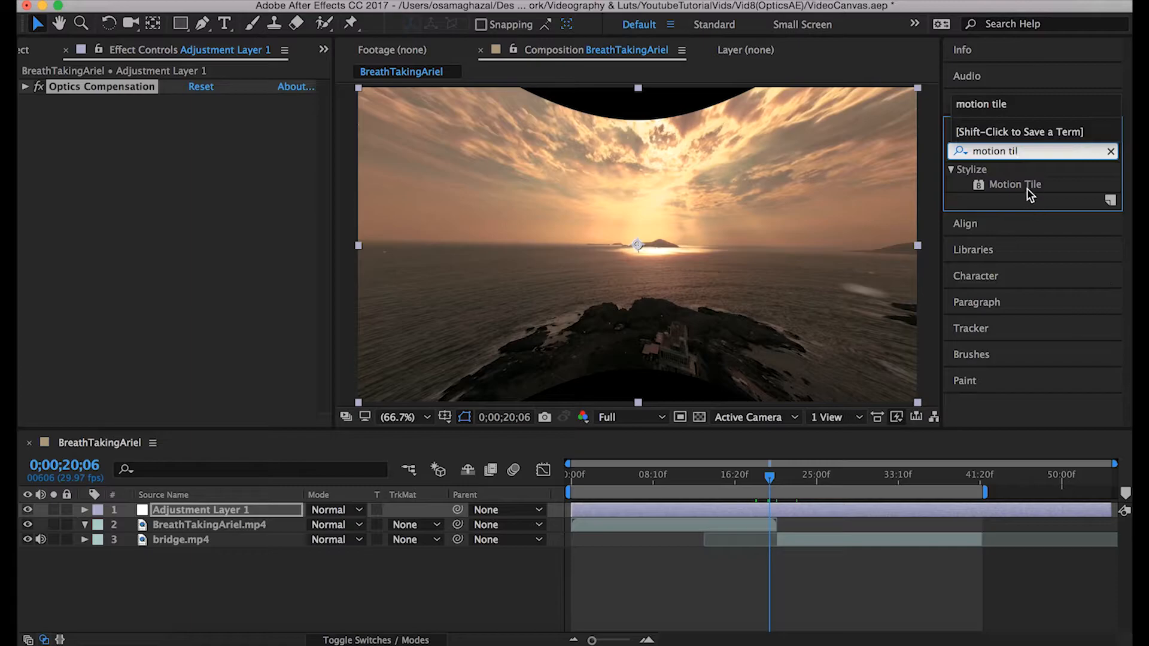
left_click_drag(1018, 184, 259, 320)
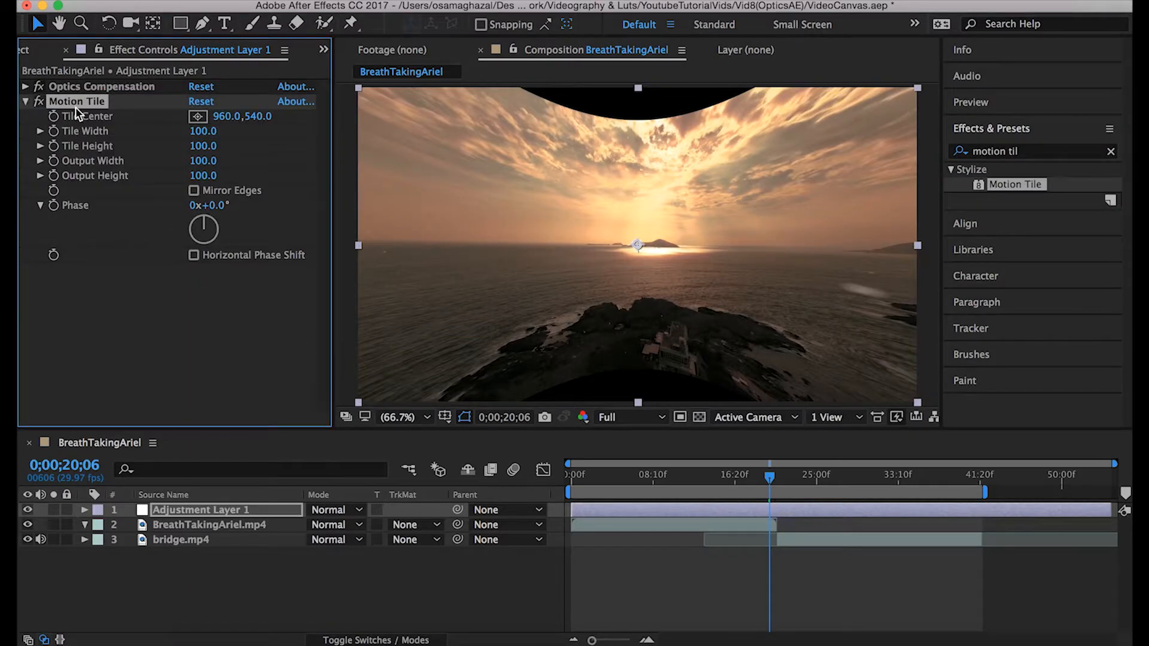
left_click_drag(66, 106, 95, 80)
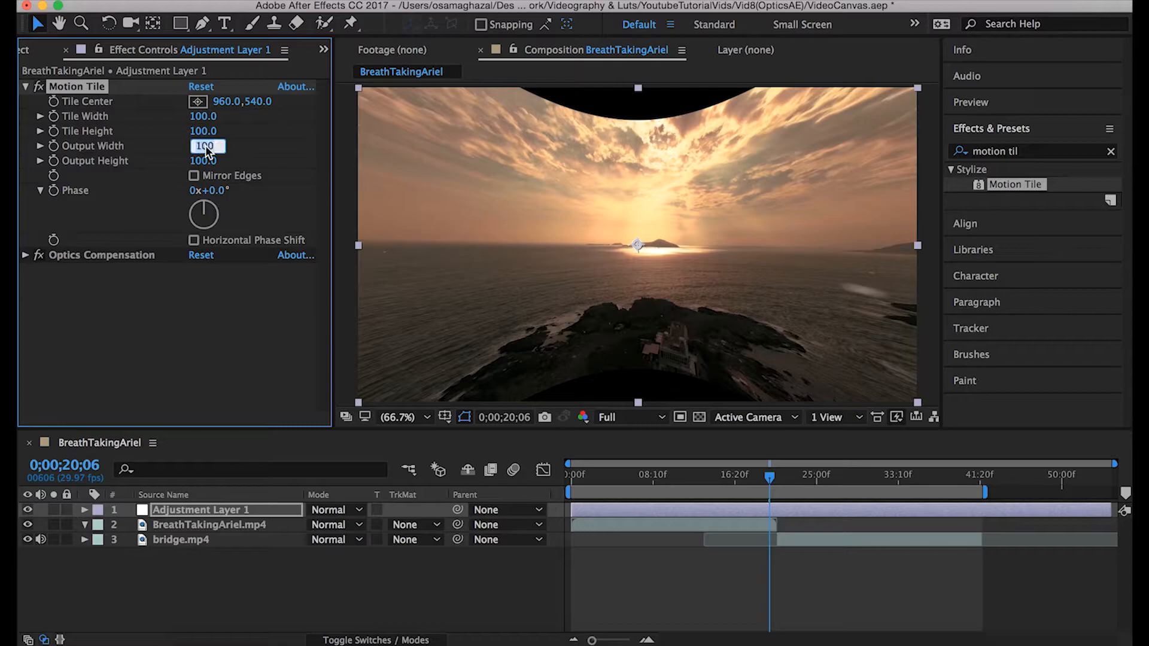
- Set Motion Tile's Output Width and Output Height to 300 and enable Mirror Edges
type("300")
key("Return")
left_click(200, 160)
type("300")
key("Return")
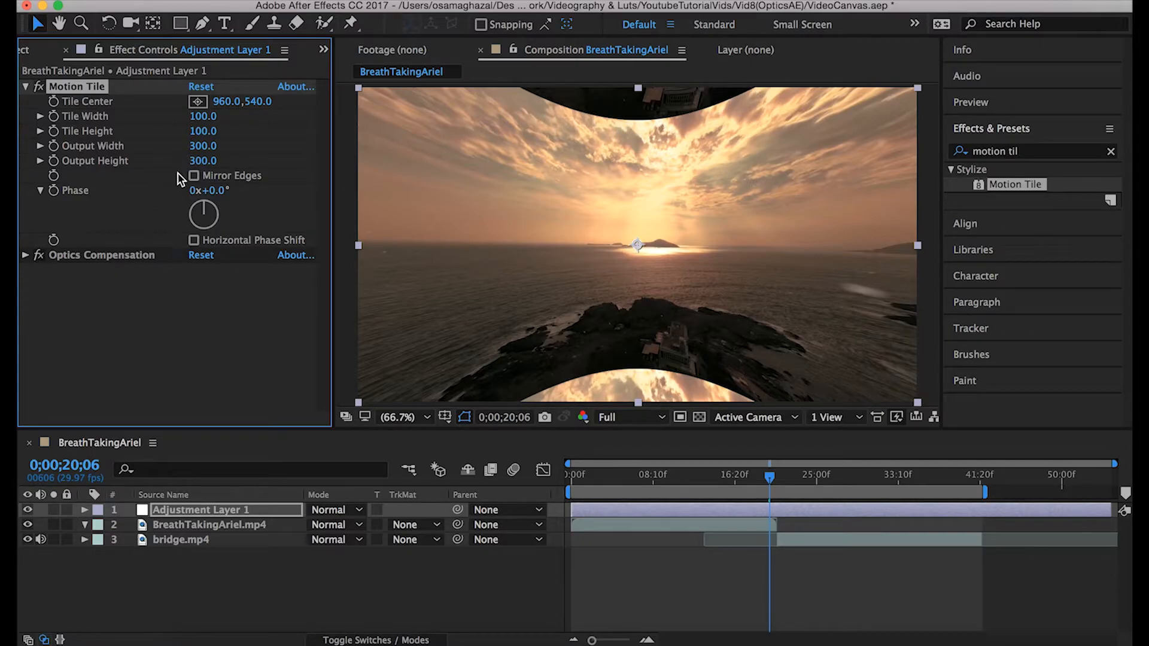
left_click(194, 176)
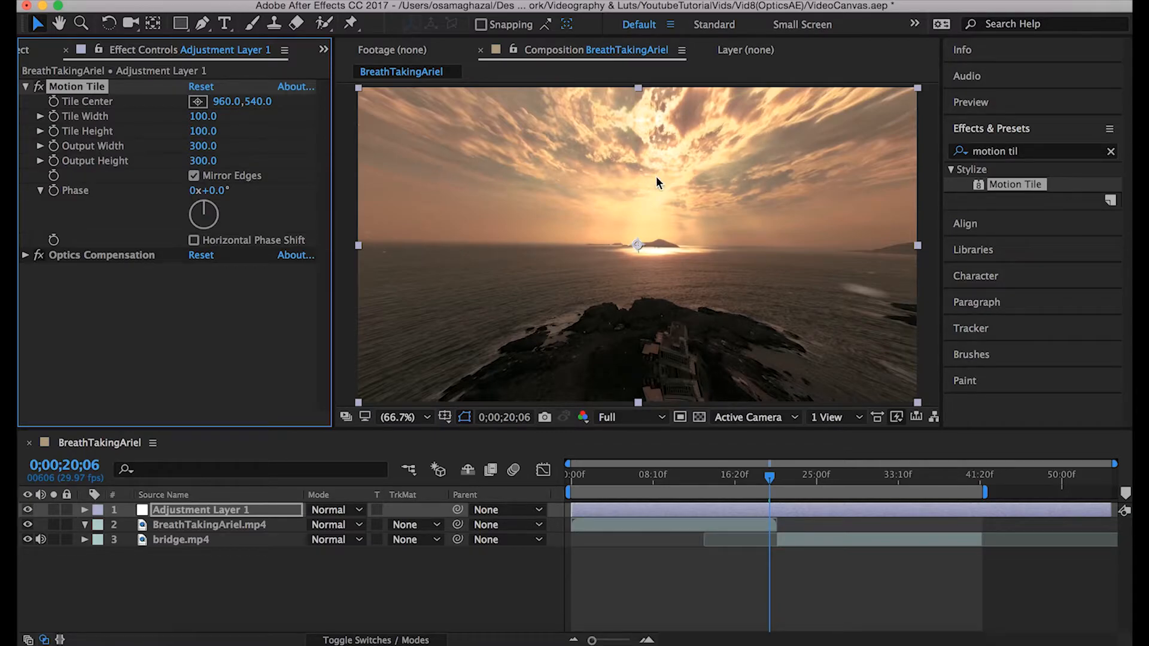
- Lower the preview resolution to Third and play the transition from 0;00;18;15
left_click(728, 477)
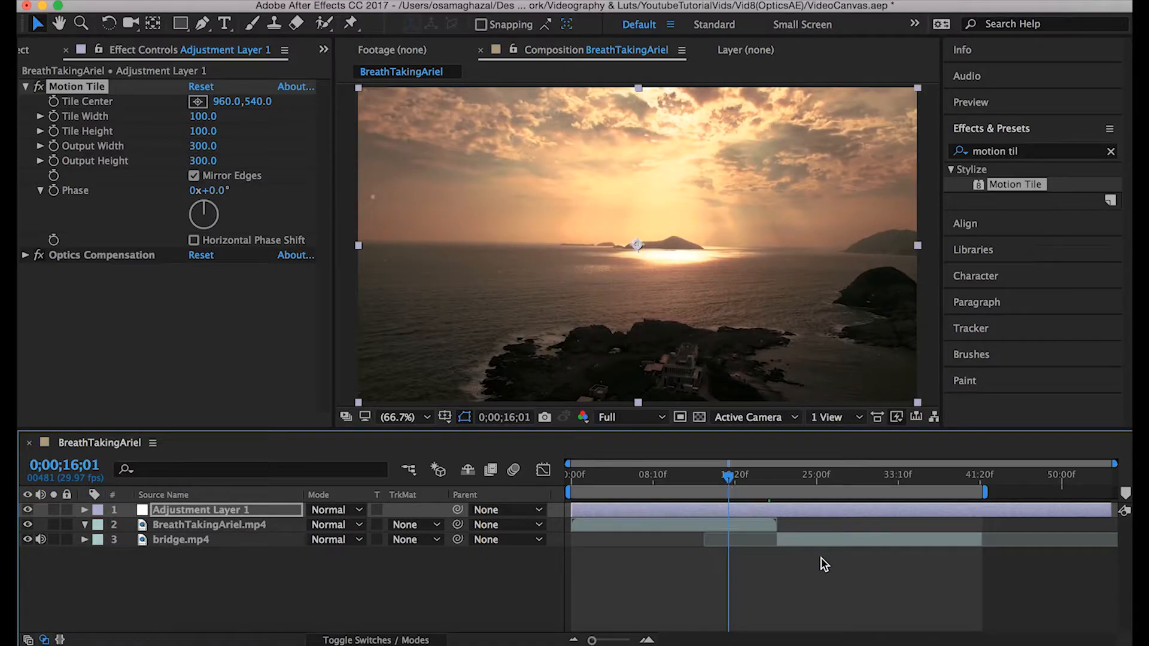
left_click(753, 477)
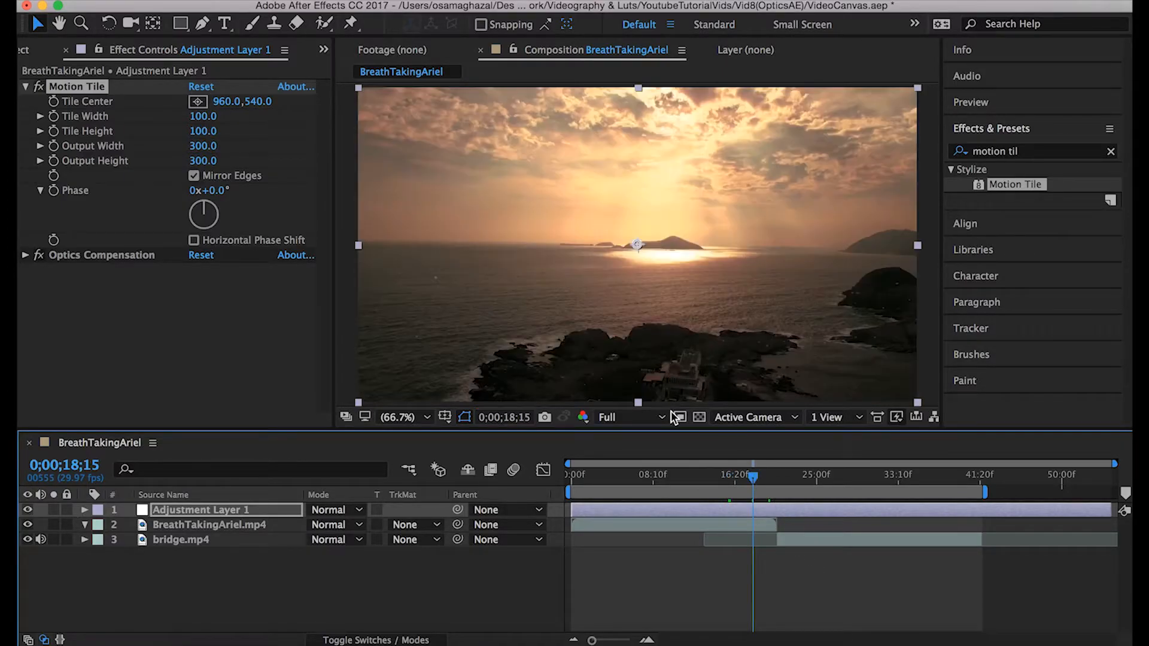
left_click(651, 416)
left_click(625, 494)
key("space")
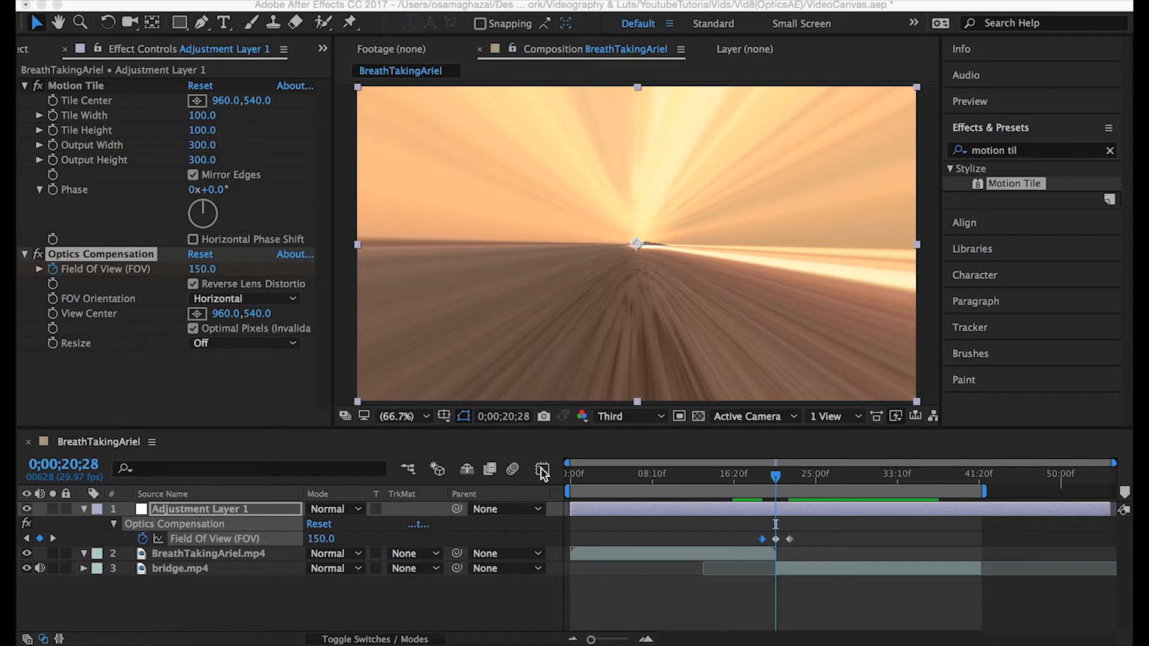
- Show the Field Of View graph and apply Easy Ease Out to the first keyframe and Easy Ease In to the last
left_click(205, 539)
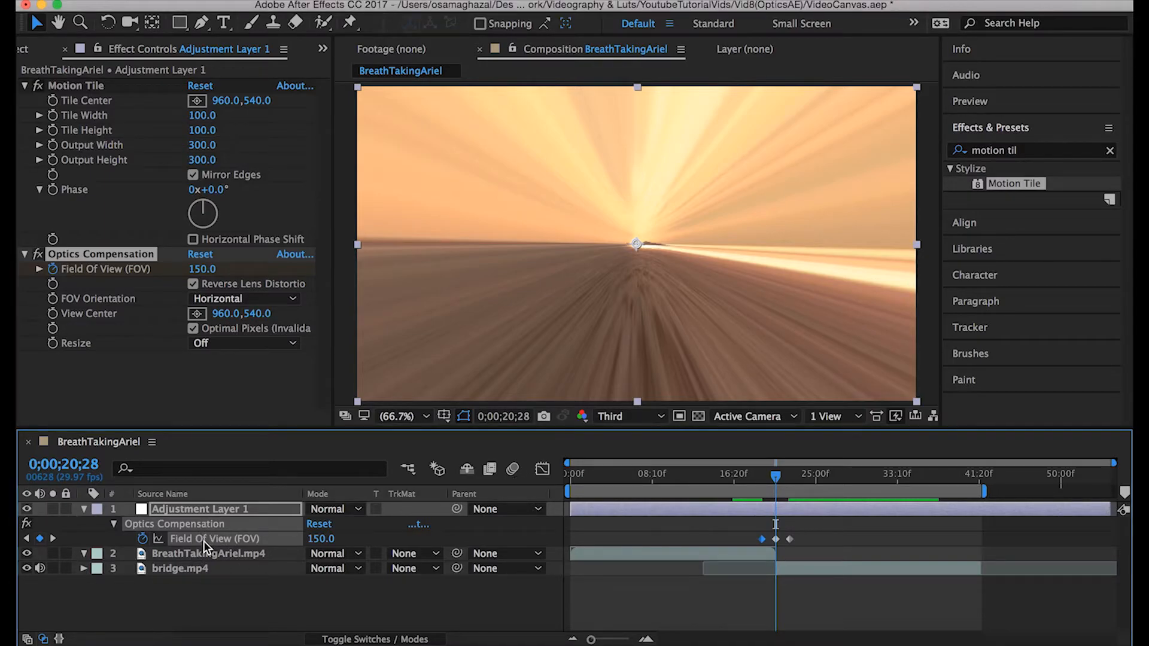
left_click(542, 472)
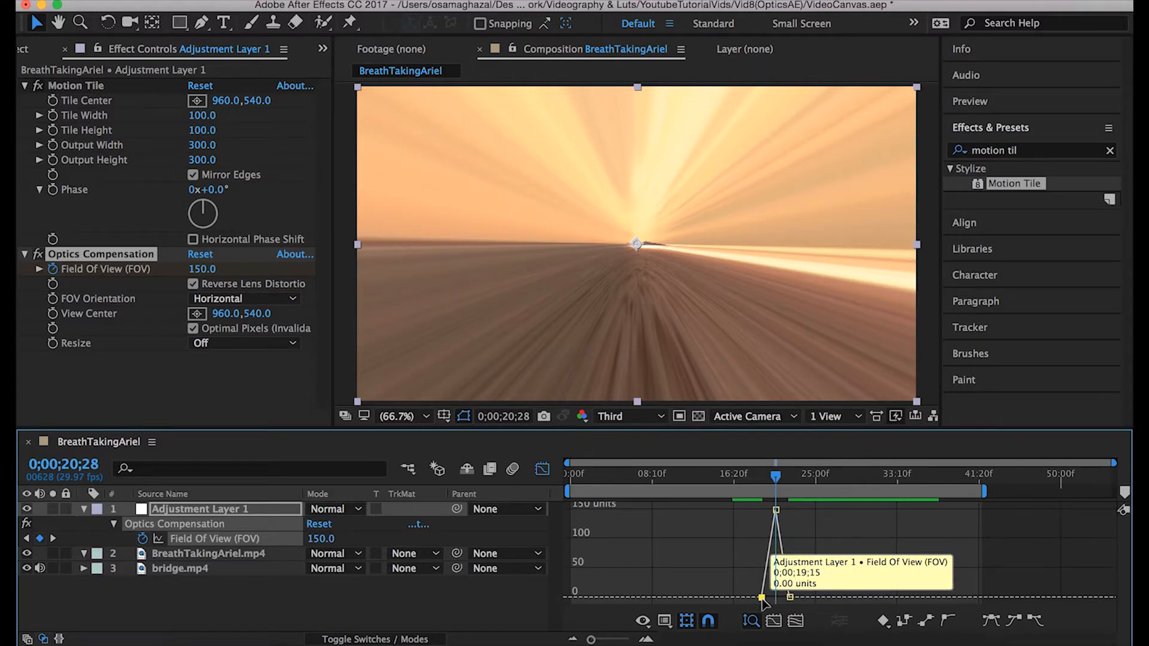
left_click(1038, 624)
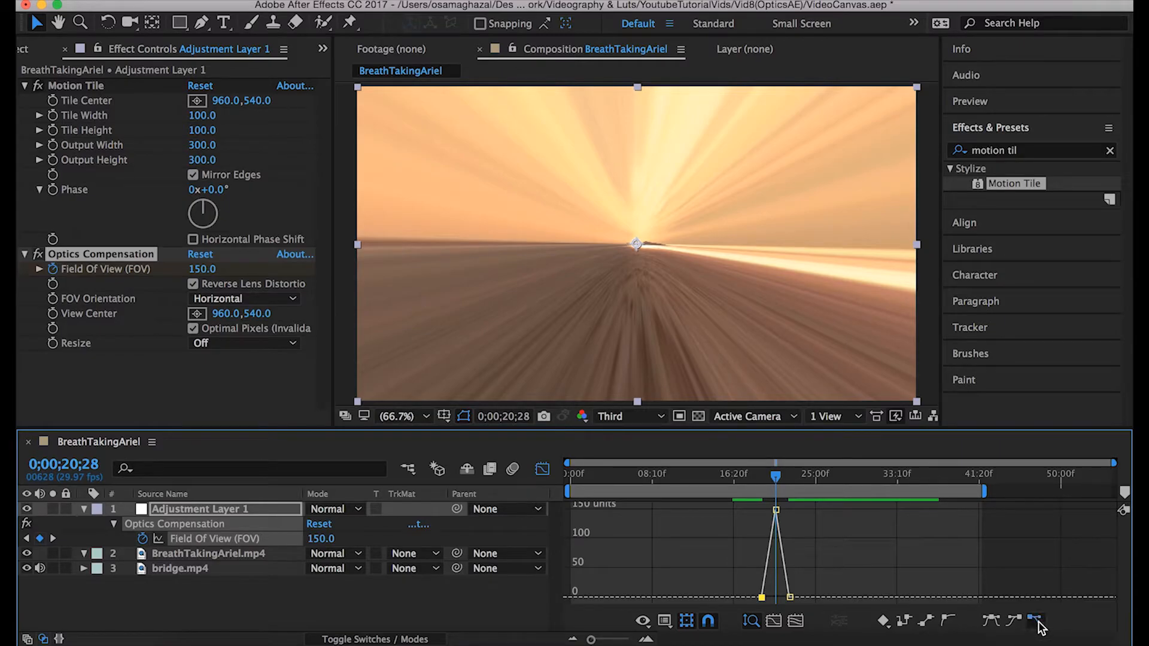
left_click(790, 597)
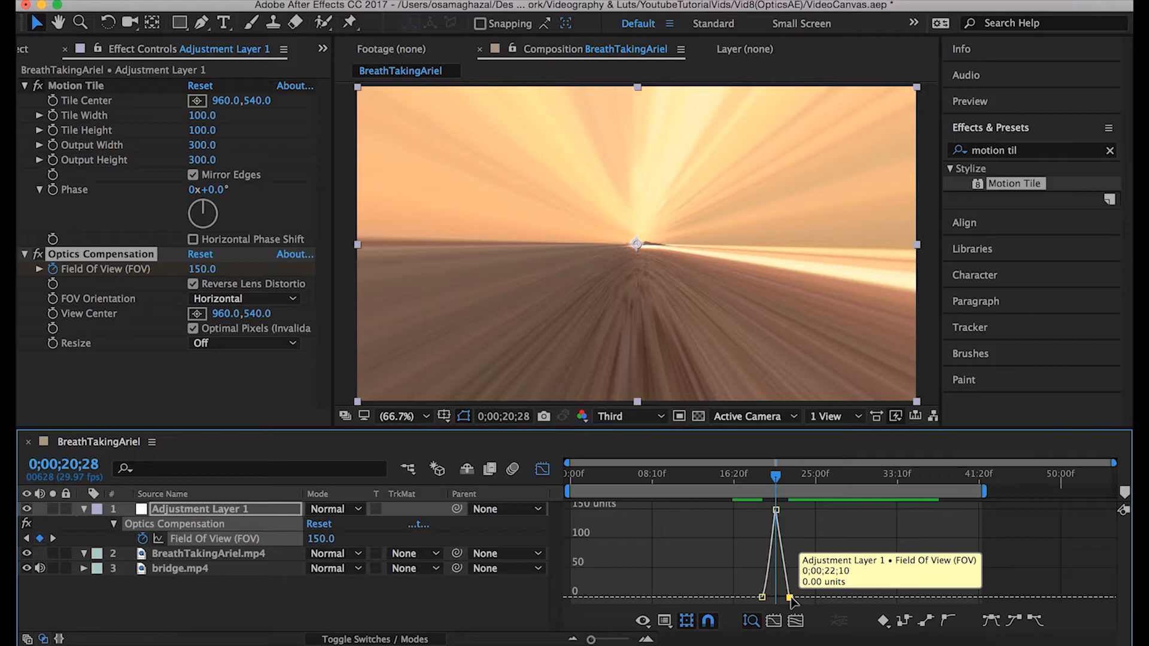
left_click(1021, 623)
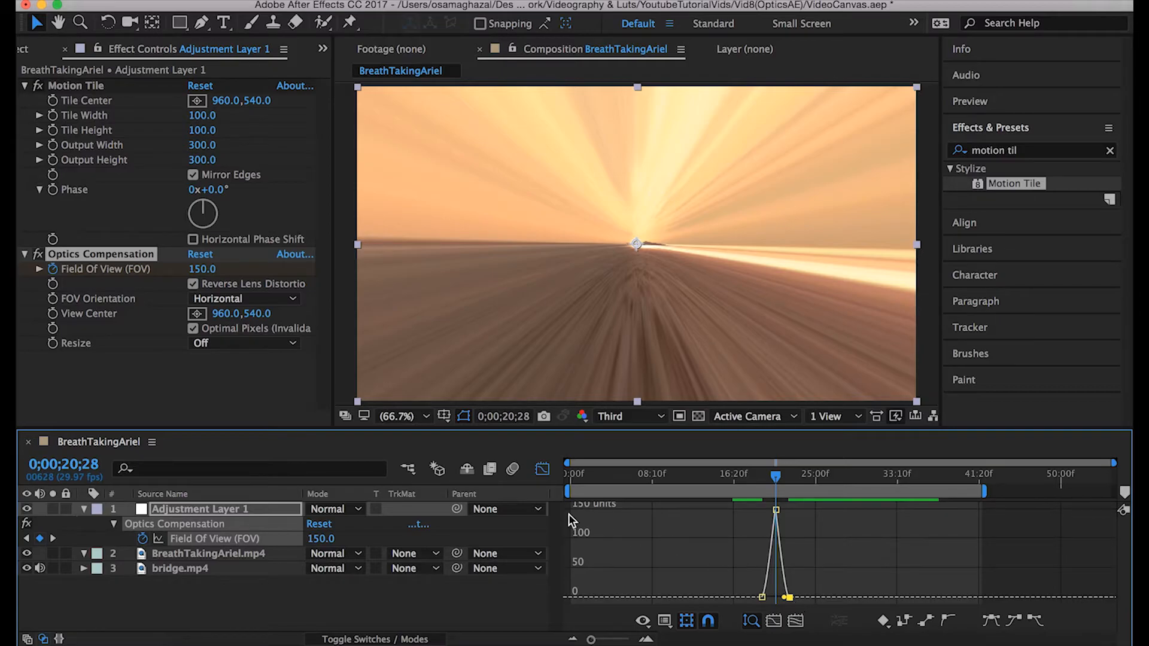
- Extend the influence handles of the first and last Field Of View keyframes to the middle keyframe's time, steepening the curve around the peak
mouse_move(755, 601)
mouse_move(785, 579)
left_click(648, 640)
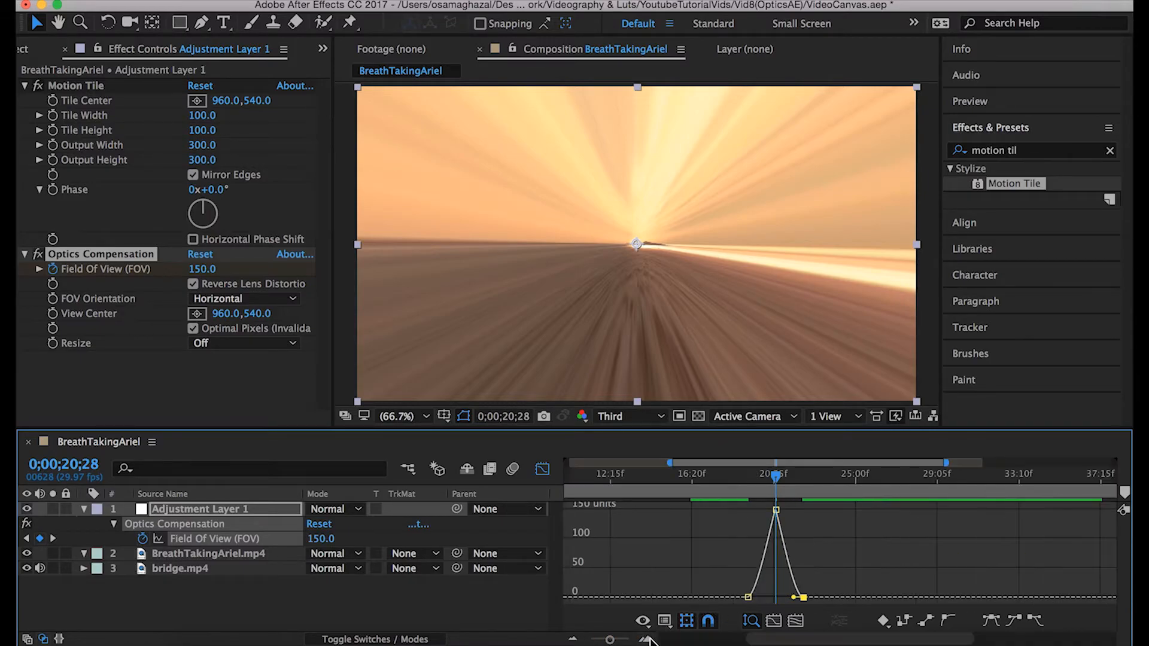
left_click(748, 598)
left_click_drag(757, 597, 778, 596)
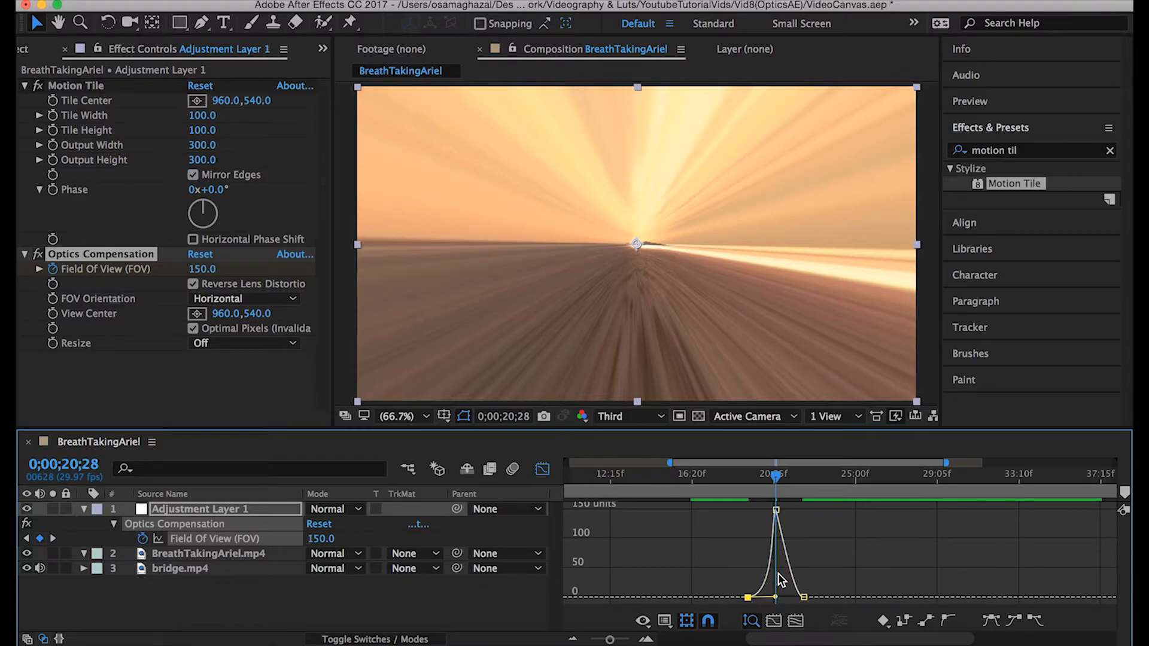
left_click(804, 597)
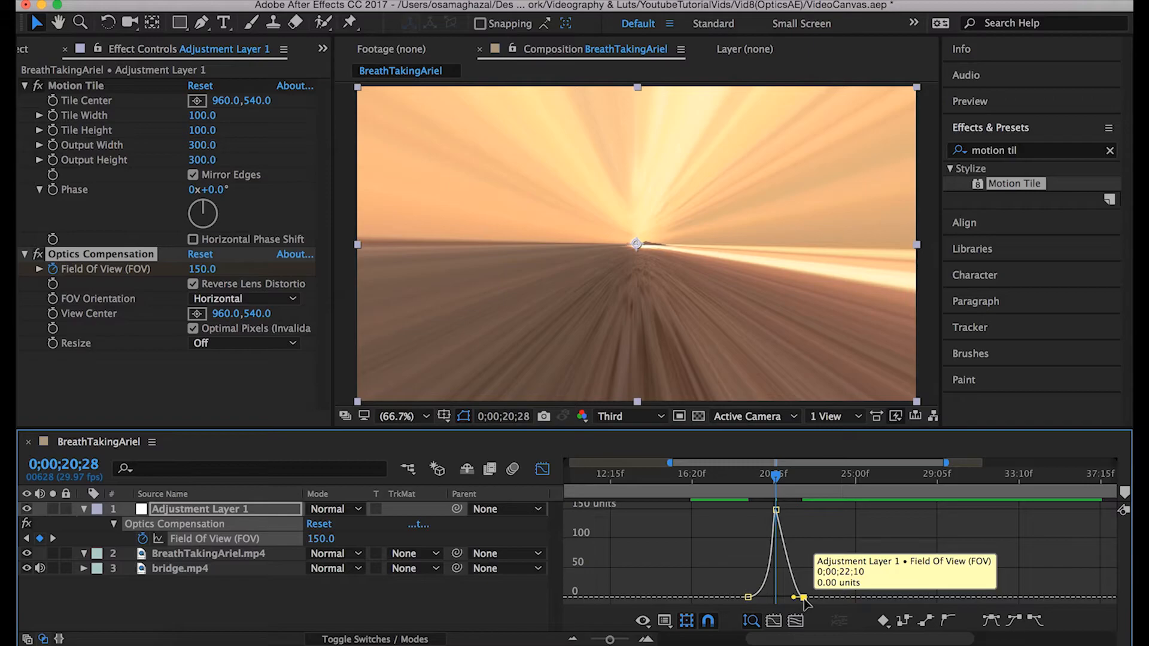
left_click_drag(796, 599, 770, 594)
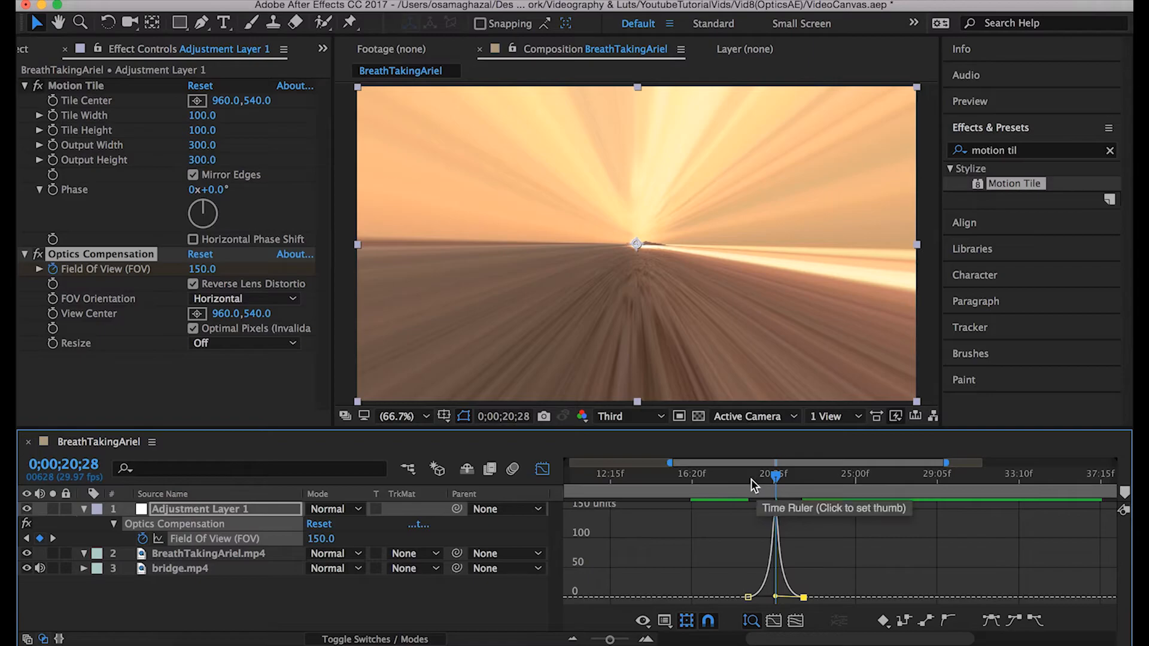
- Play the transition to check the easing, then move the current time to 0;00;20;29
left_click(727, 476)
key("space")
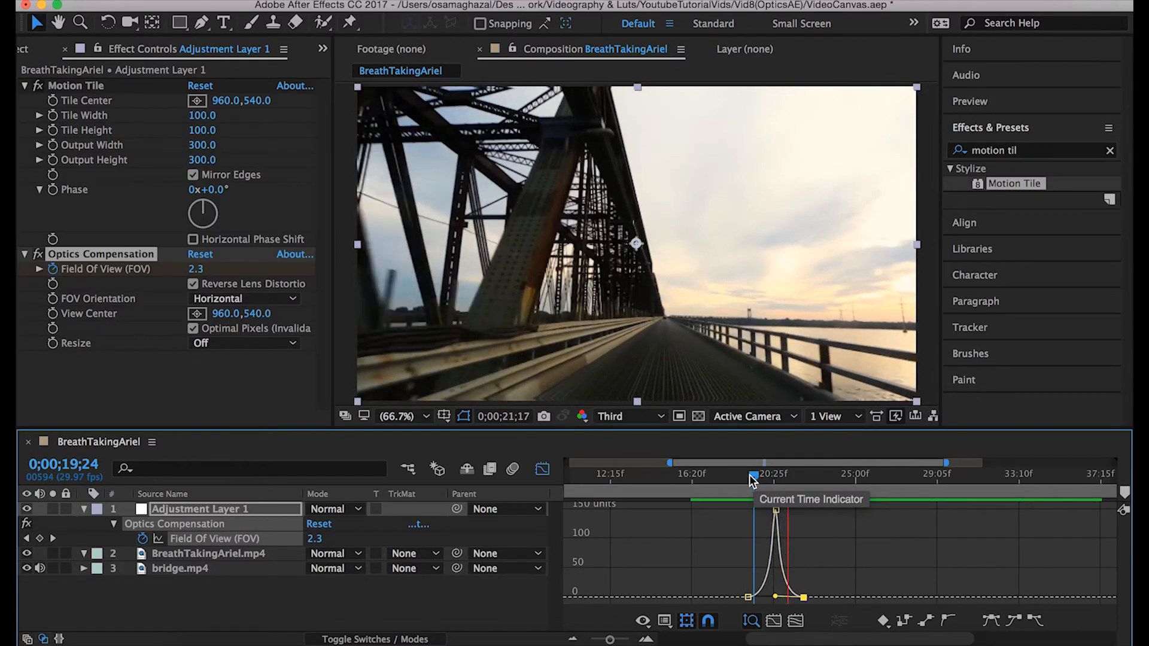
key("space")
left_click_drag(749, 477, 777, 473)
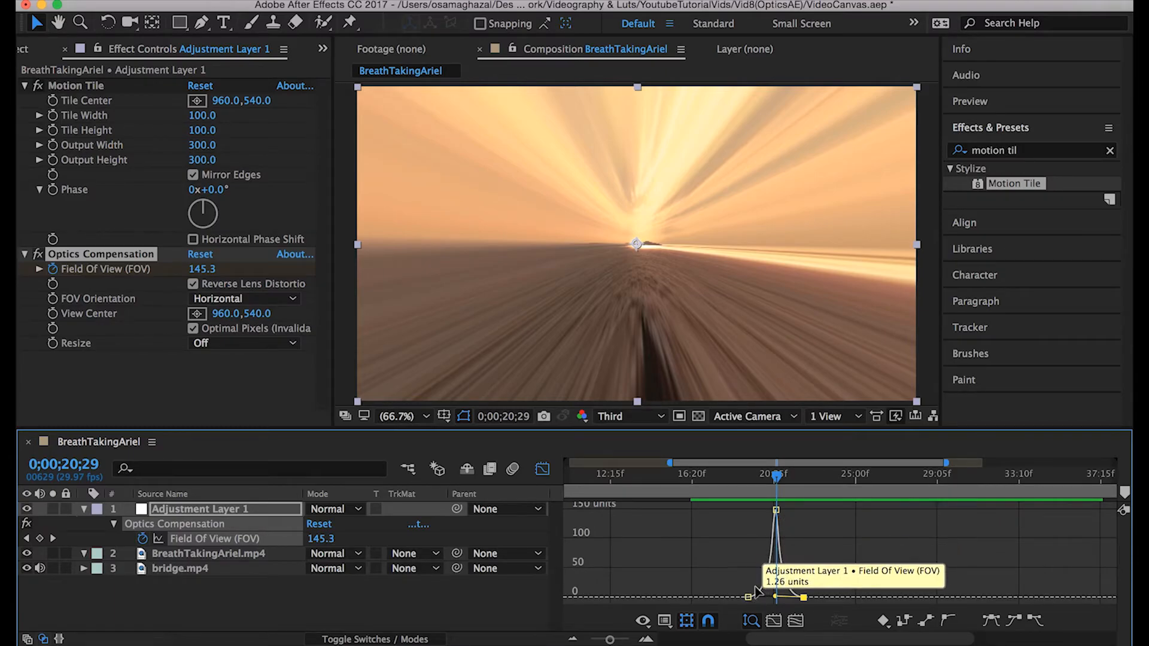
- Move the first Field Of View keyframe earlier to 0;00;18;05 and play the transition from just before it
mouse_move(748, 597)
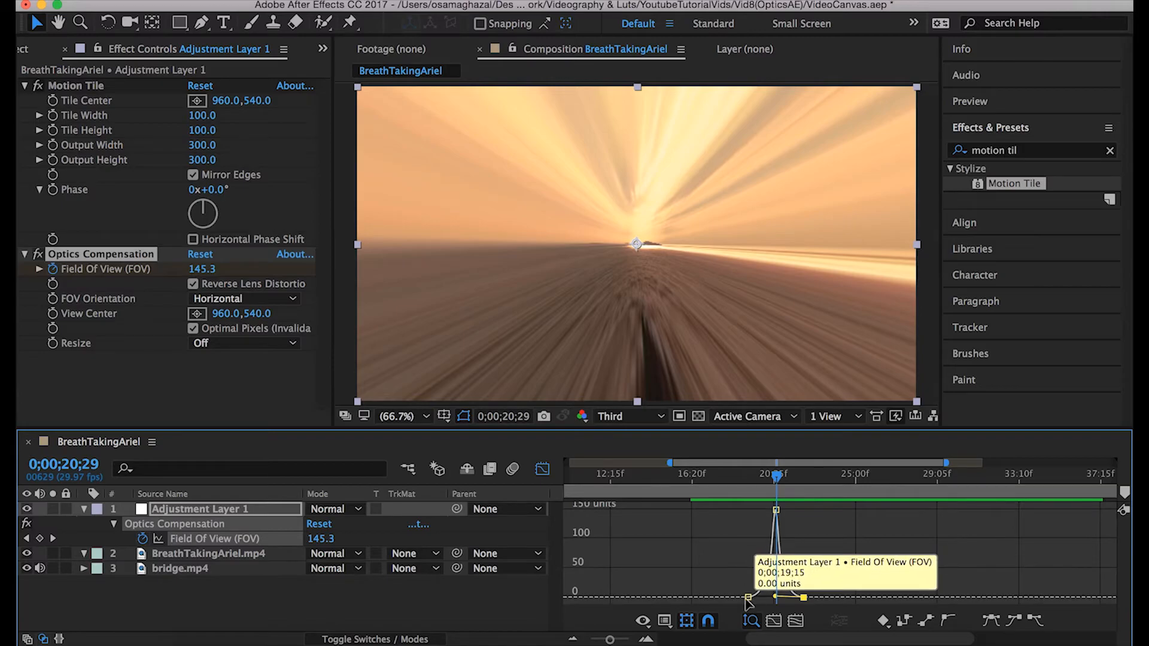
left_click_drag(746, 597, 722, 596)
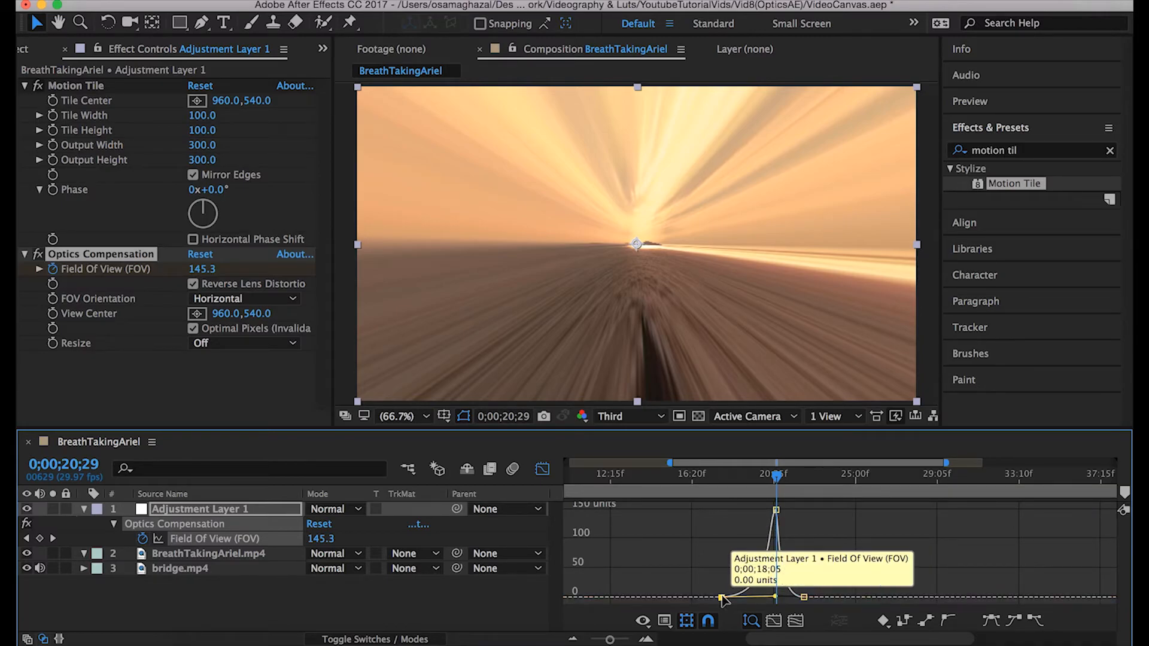
left_click(718, 476)
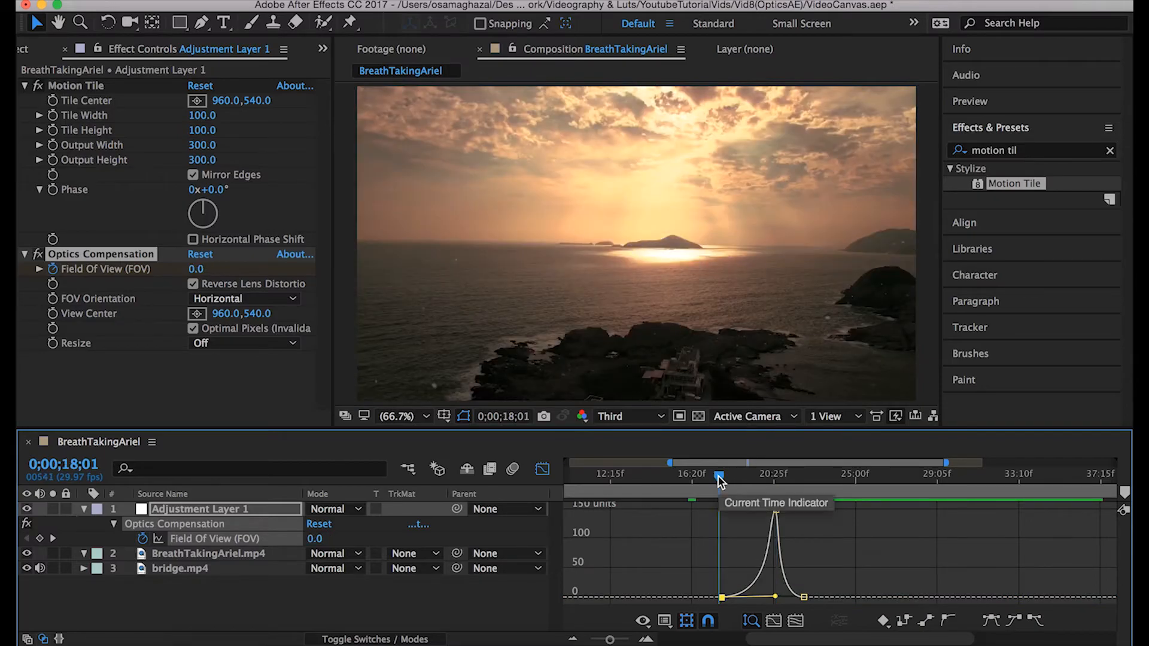
key("space")
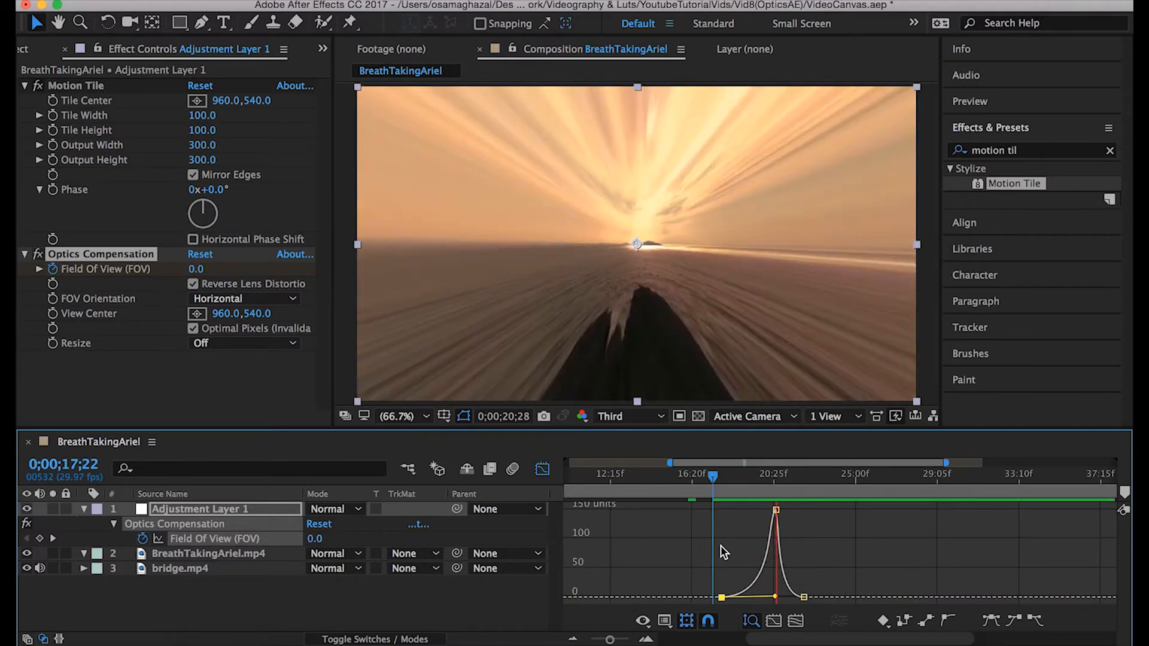
key("space")
key("space")
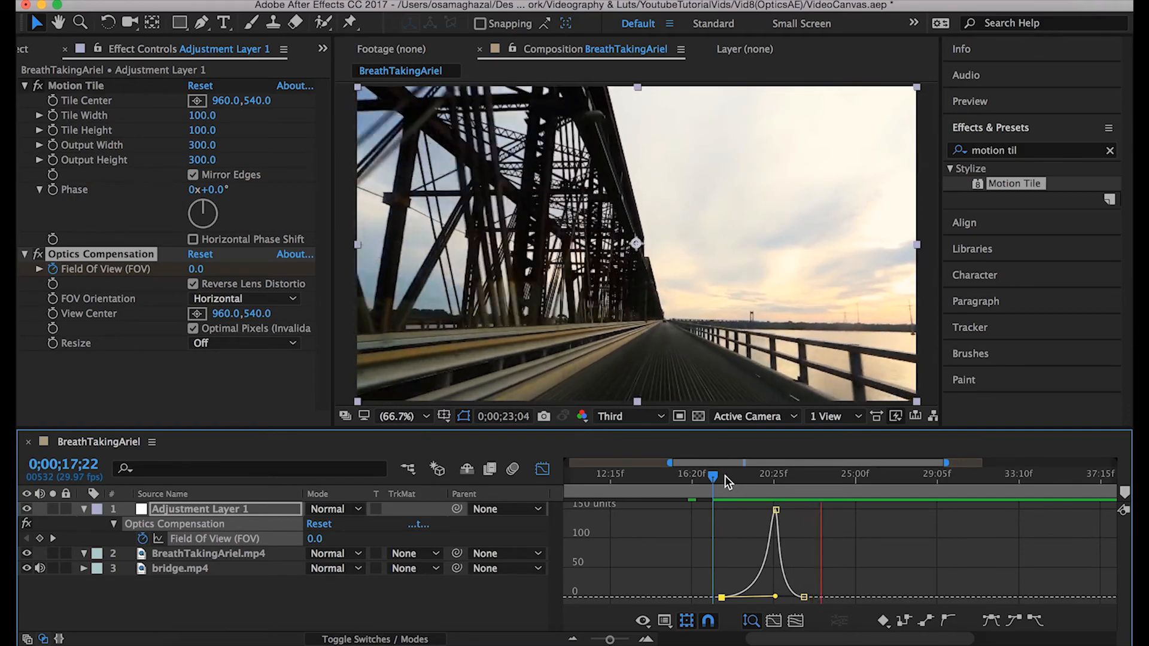
left_click_drag(725, 477, 712, 474)
key("space")
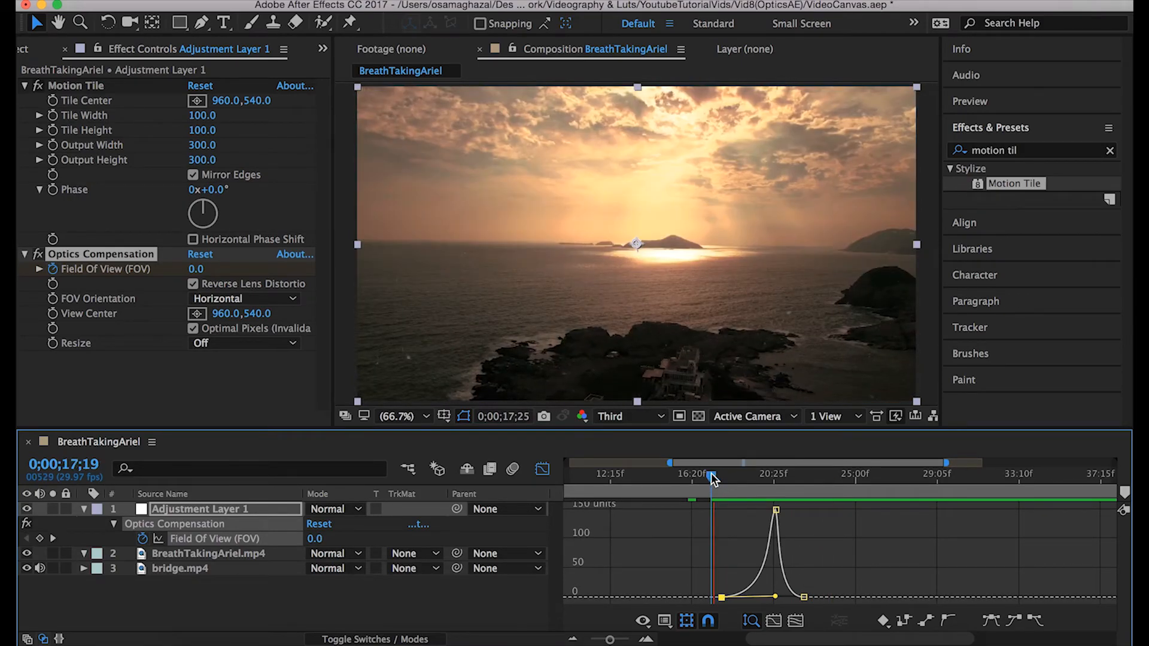
key("space")
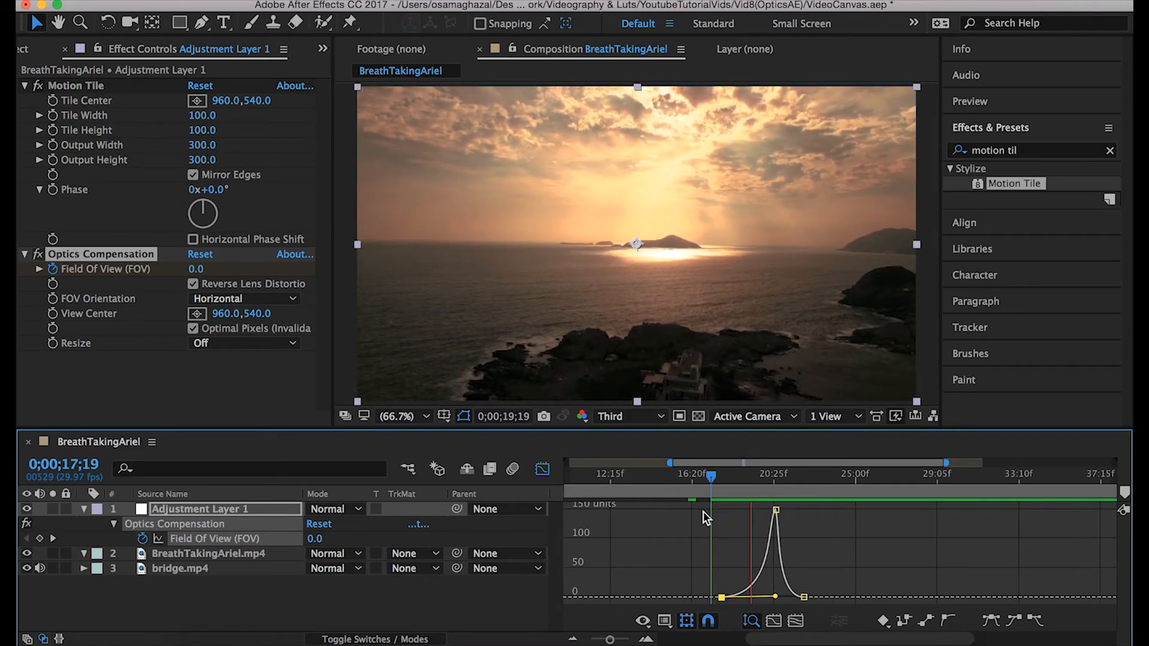
- Close the graph view and undo the keyframe move and the custom easing on the Field Of View keyframes
left_click(543, 471)
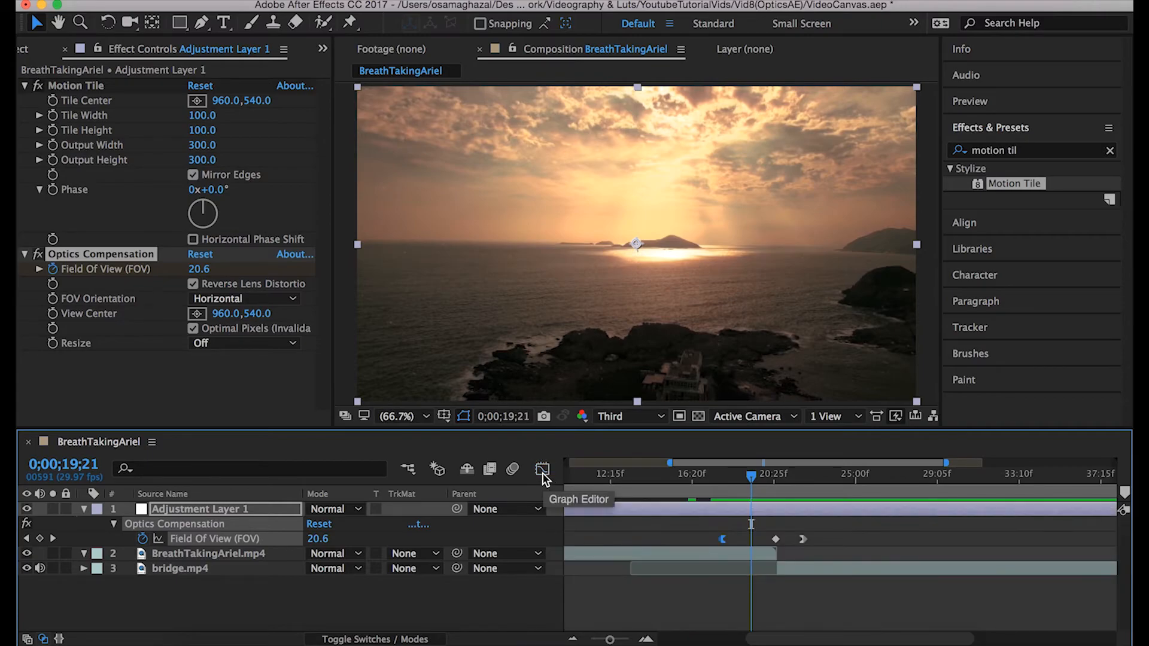
key("space")
key("super+z")
key("super+z")
key("super+z")
key("super+z")
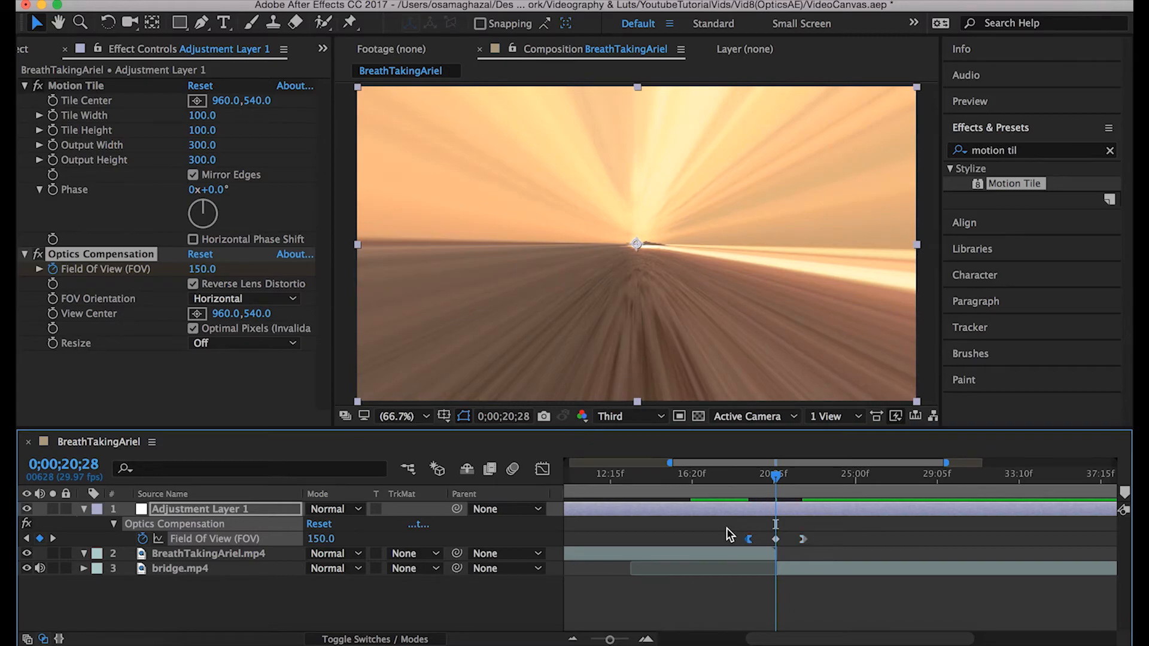
- Apply Easy Ease to all three Field Of View keyframes
left_click_drag(726, 528, 820, 543)
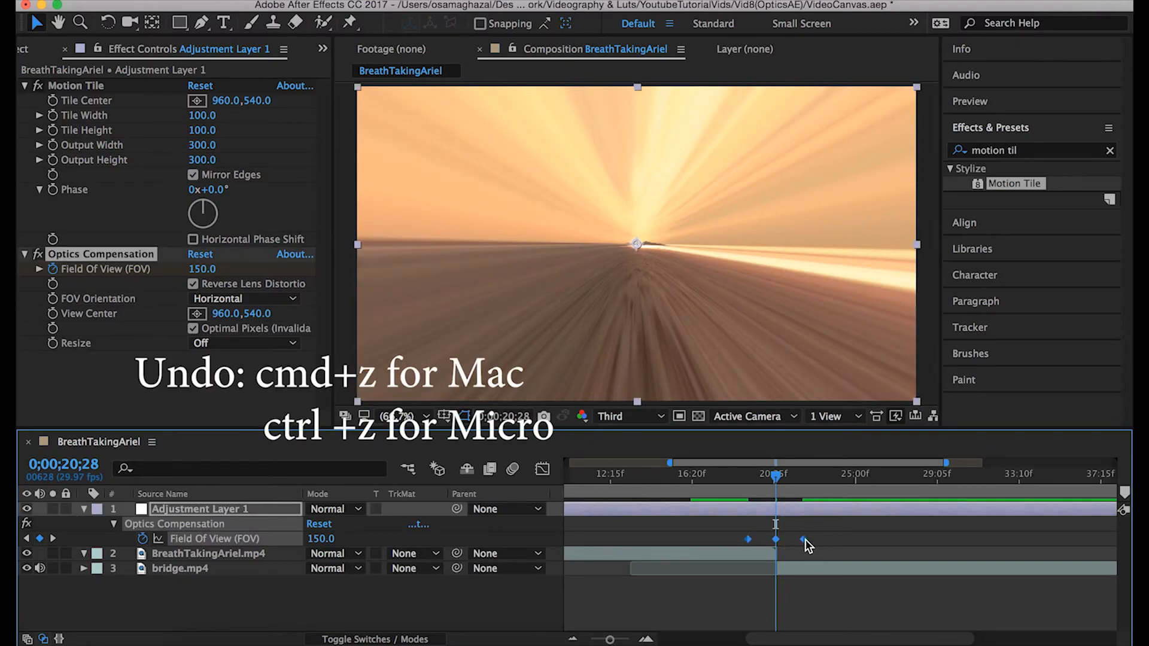
right_click(806, 540)
mouse_move(840, 634)
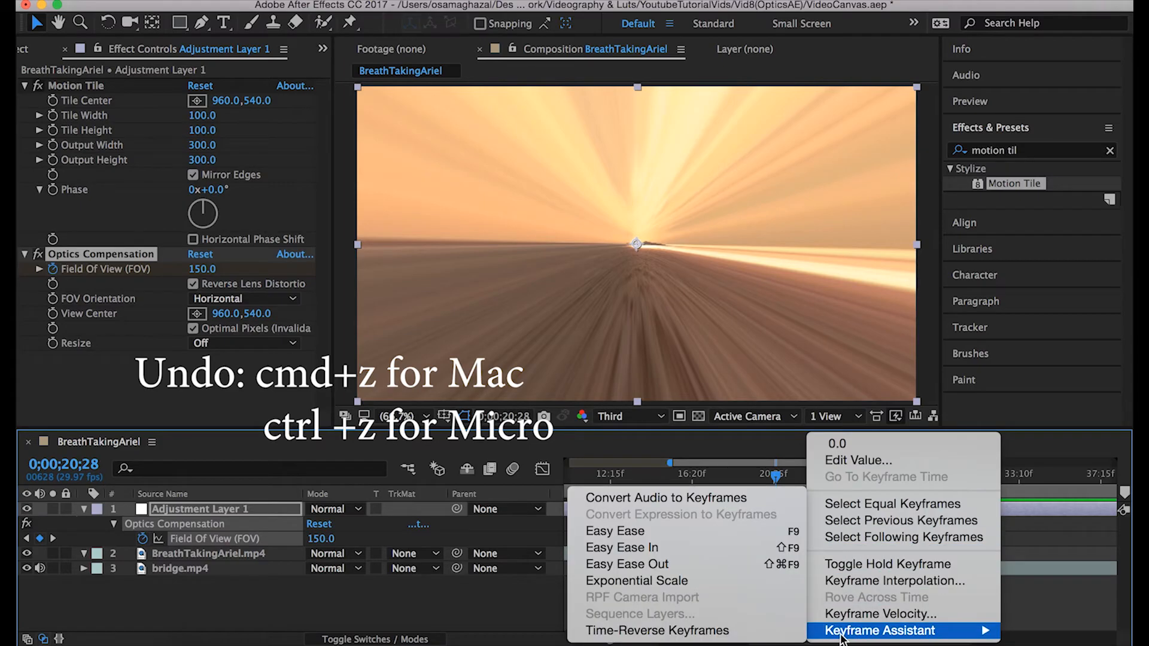
left_click(658, 529)
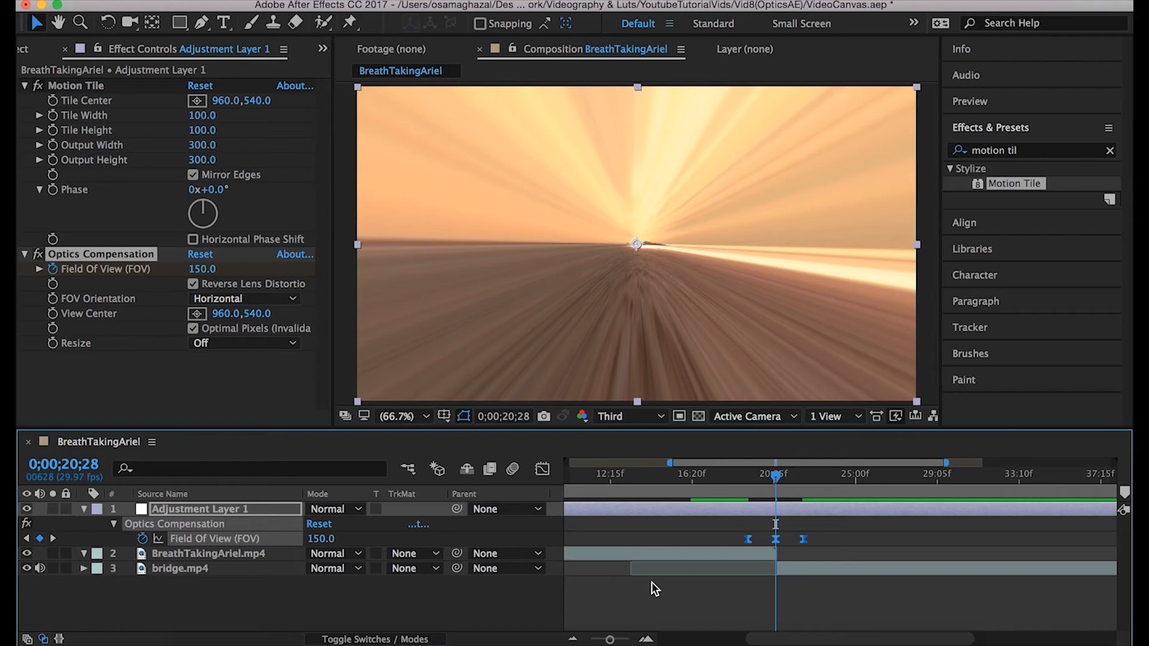